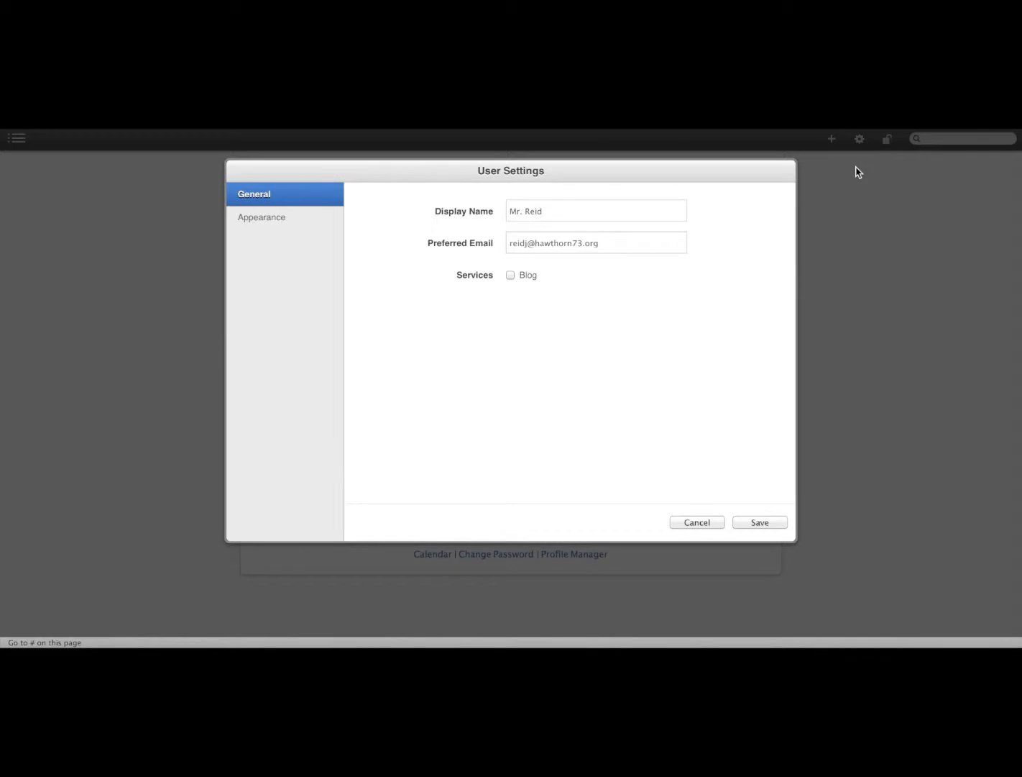
Enable the Blog service in the general user settings and choose the dark blue color scheme for the appearance
left_click(510, 277)
left_click(272, 218)
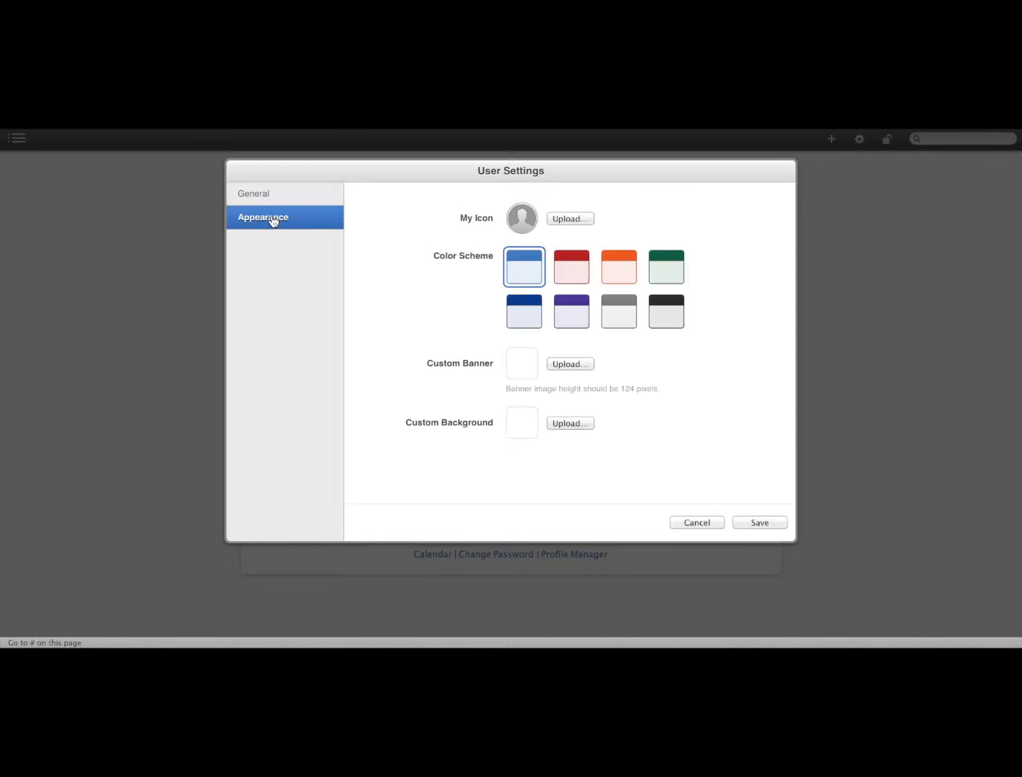
left_click(530, 309)
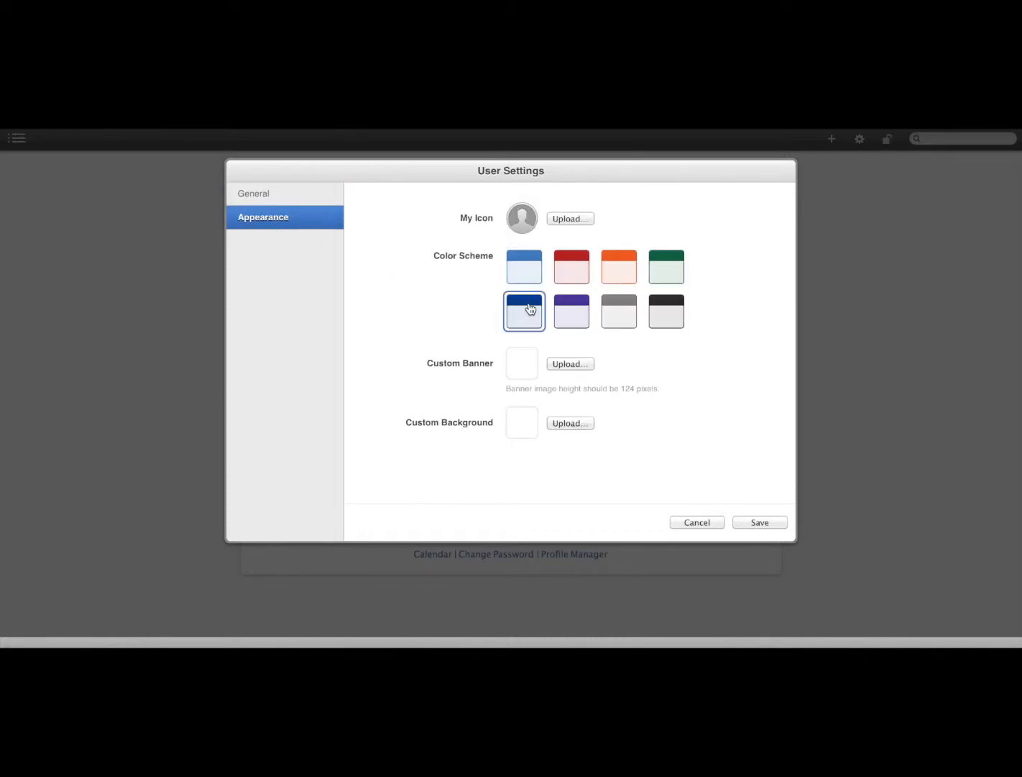
Upload the 8.38.07 AM screenshot from the Pictures folder as the user icon and save the settings
left_click(562, 221)
left_click(480, 298)
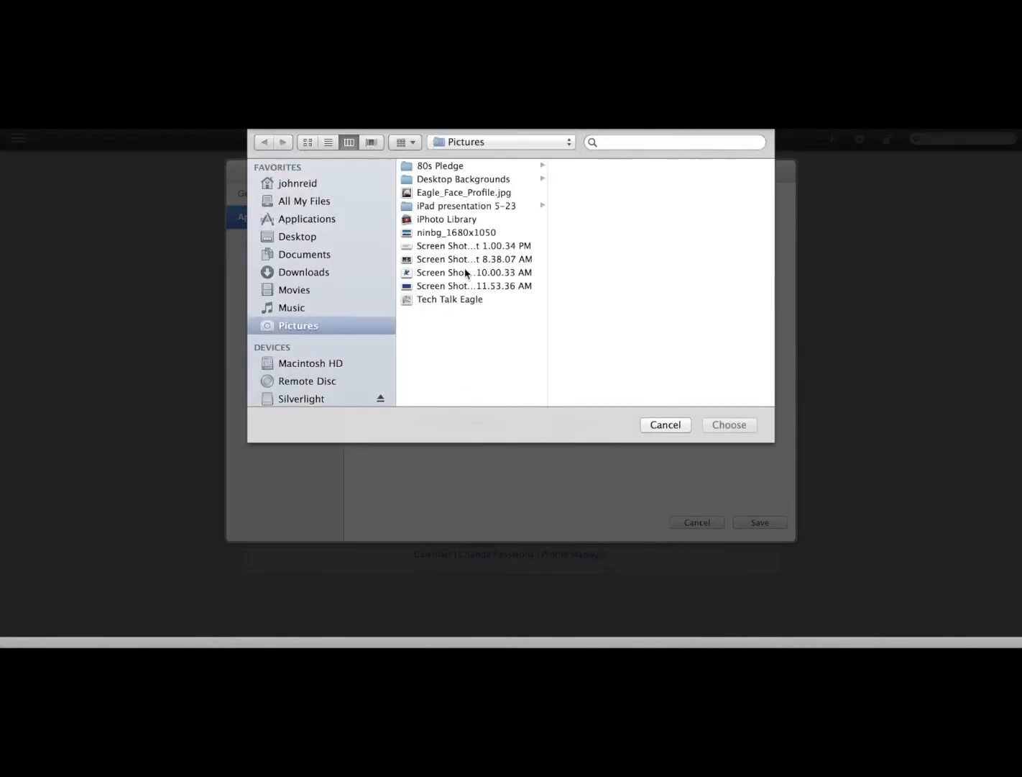
left_click(469, 256)
left_click(736, 427)
left_click(601, 326)
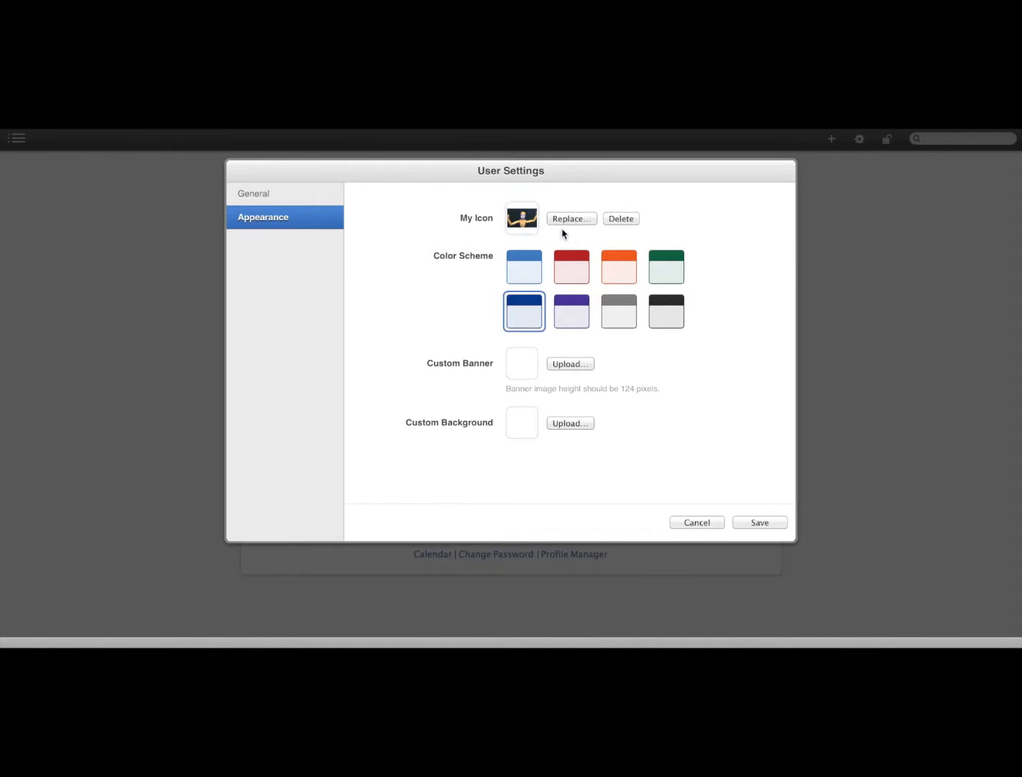
left_click(758, 524)
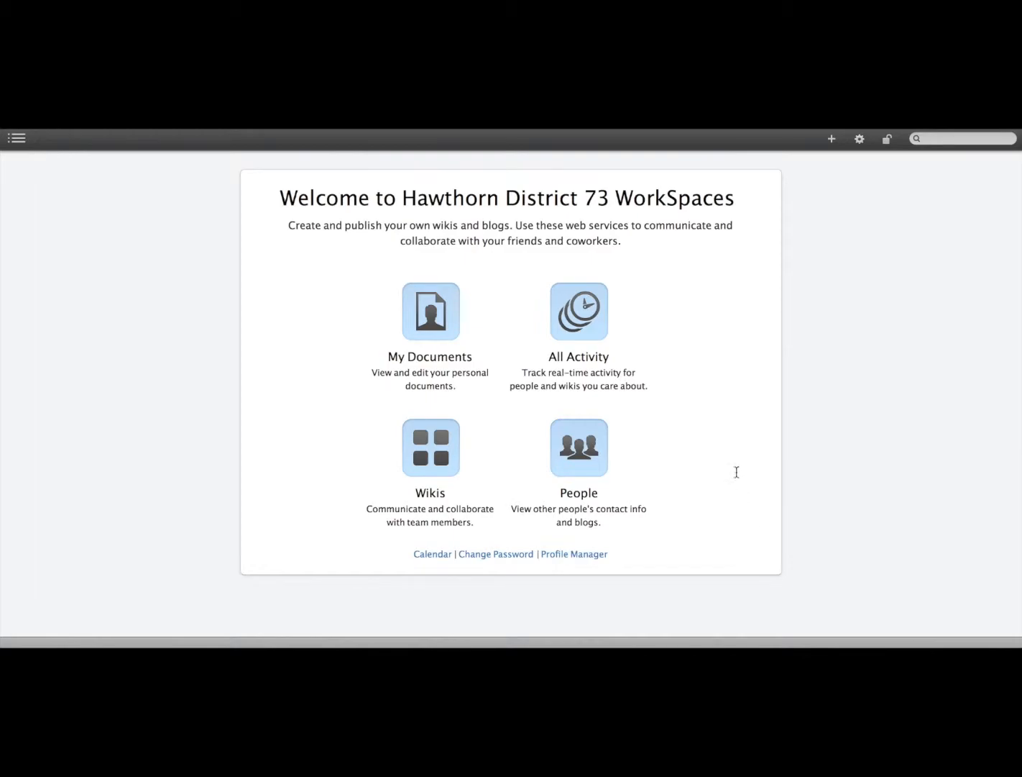
Create a new blog post titled "August 20, 2014" in My Blog
left_click(832, 141)
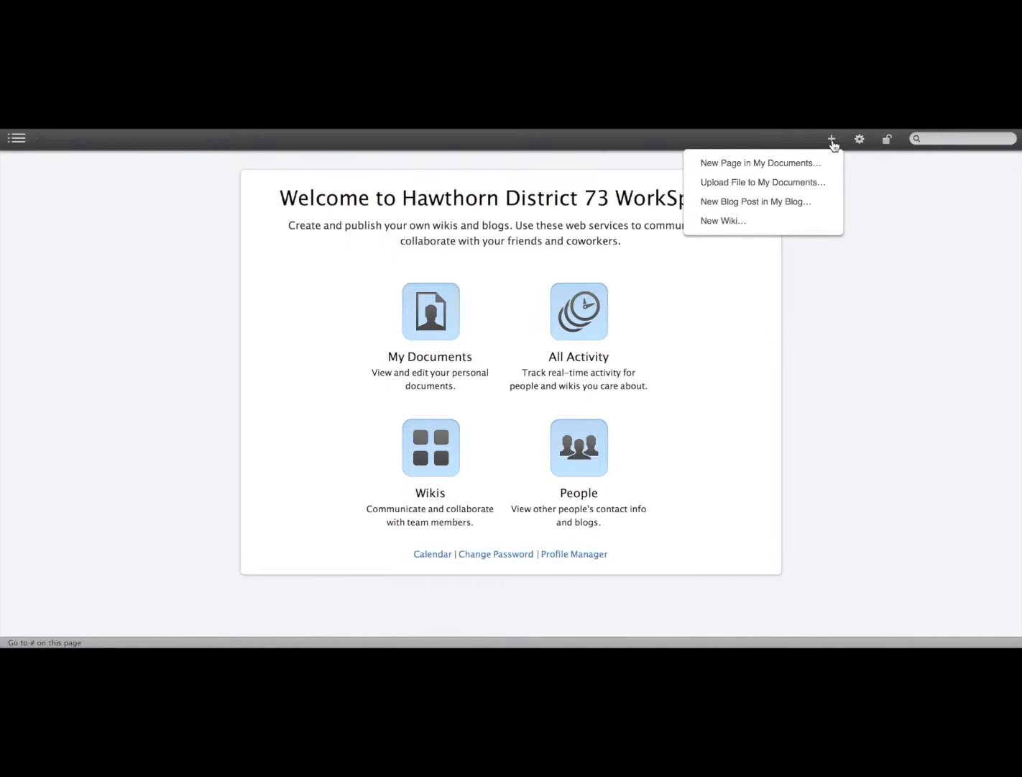
left_click(786, 203)
type("Augus")
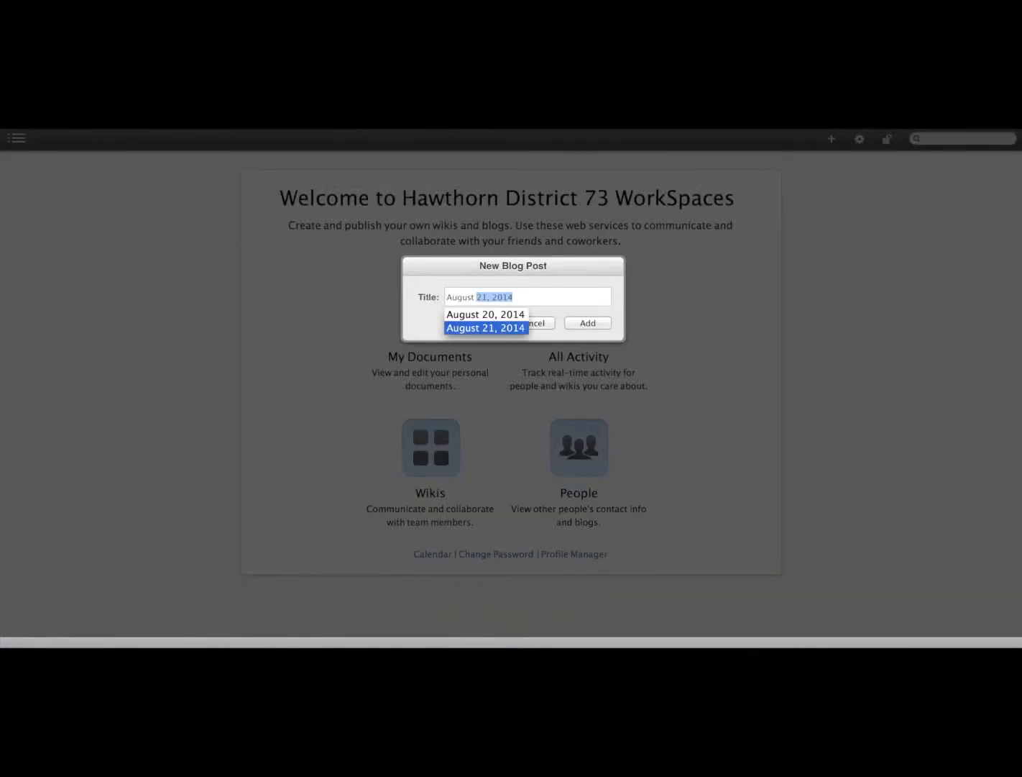
type("t 20, 201")
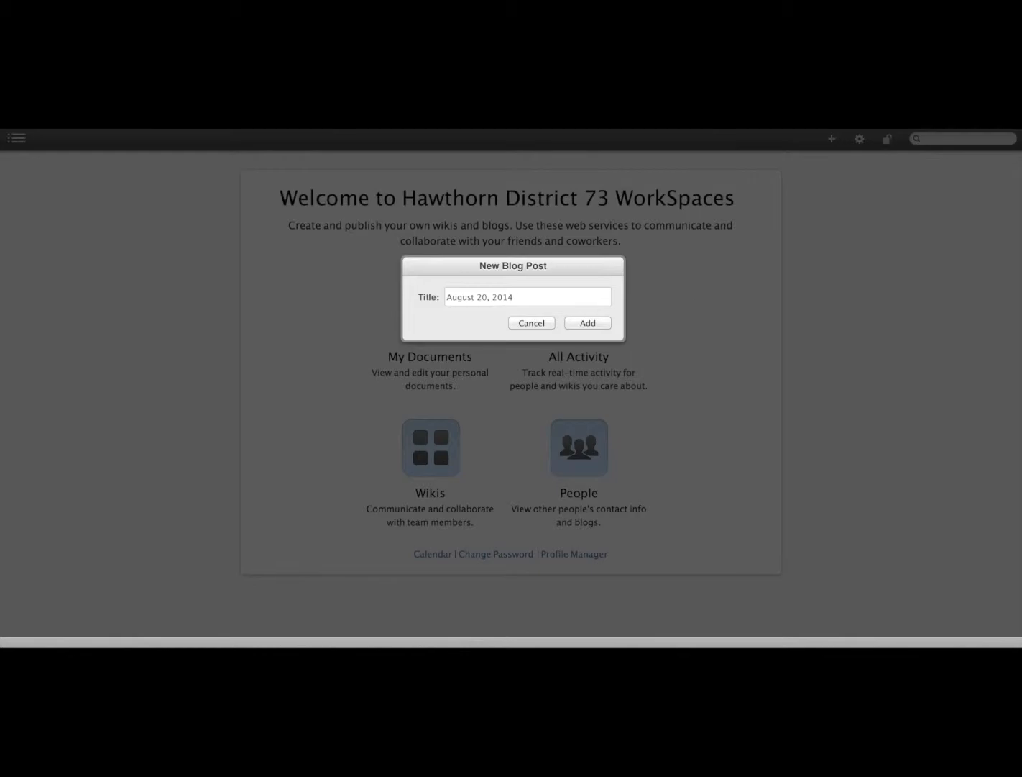
left_click(605, 323)
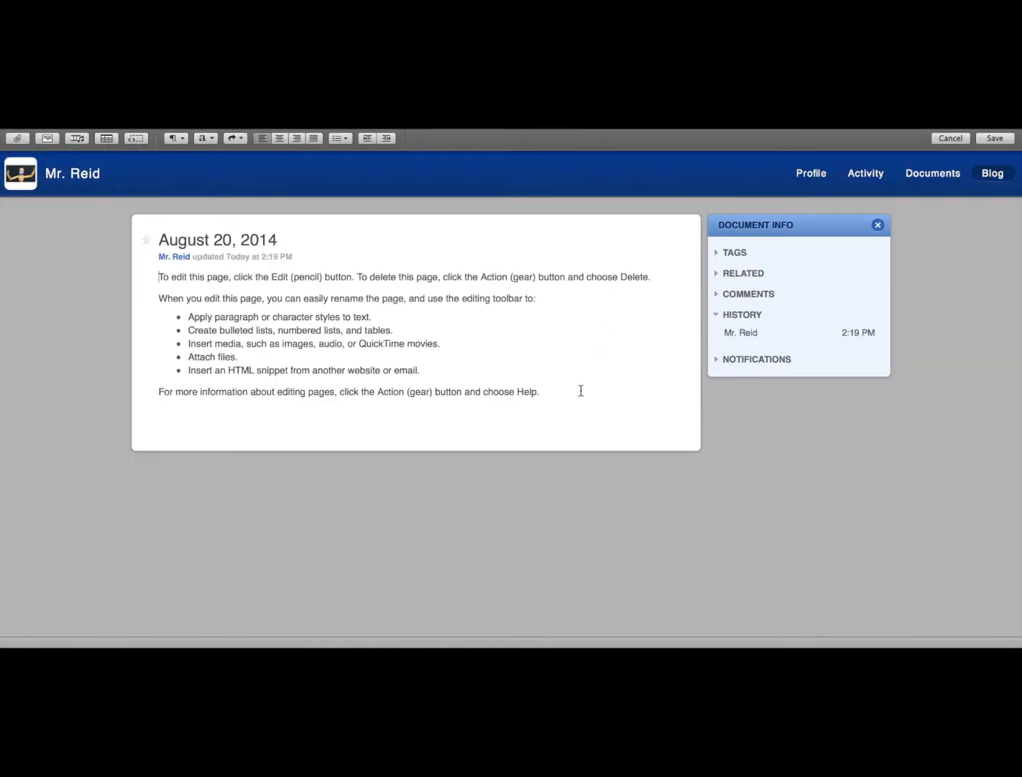
Replace the post's placeholder text with "Homework for today... blah blah blah blah blah" and a second line reading "Google Docs"
left_click_drag(545, 394, 141, 266)
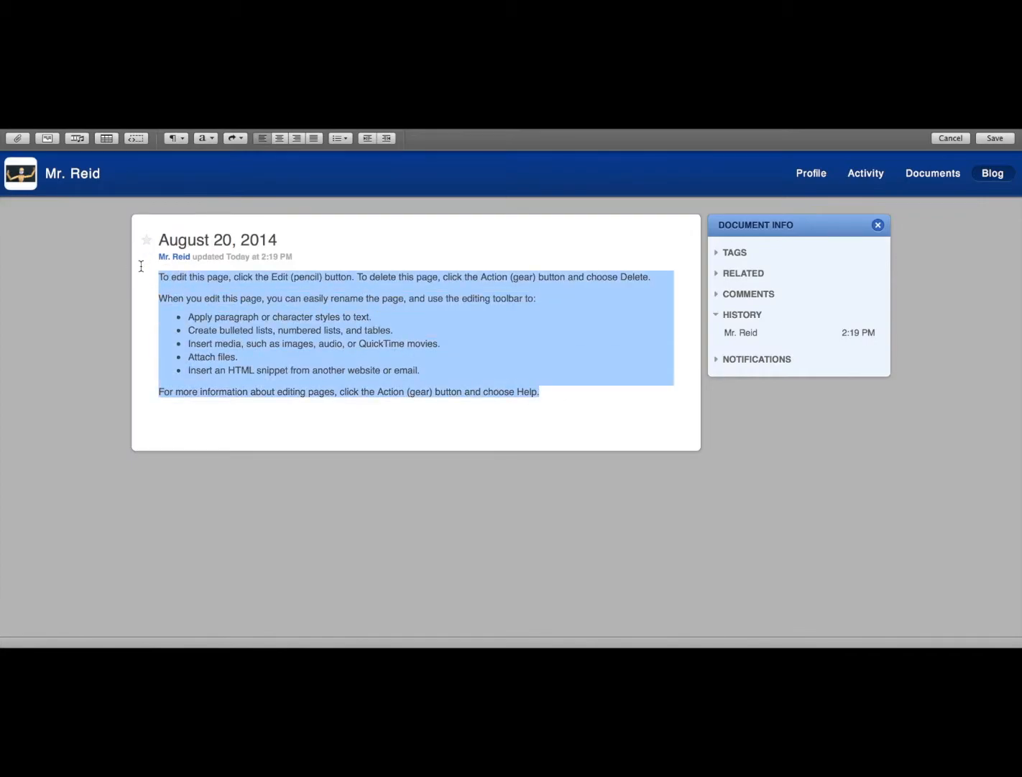
type("Homework for tod")
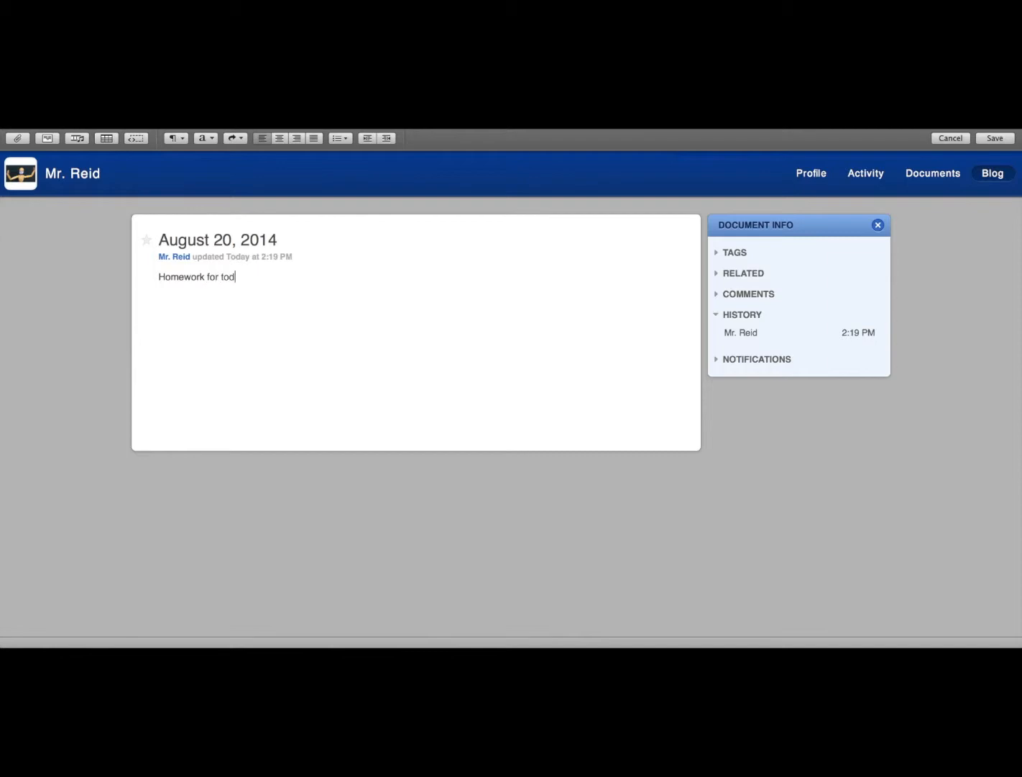
type("ay... blah blah bla")
type("Google Dos")
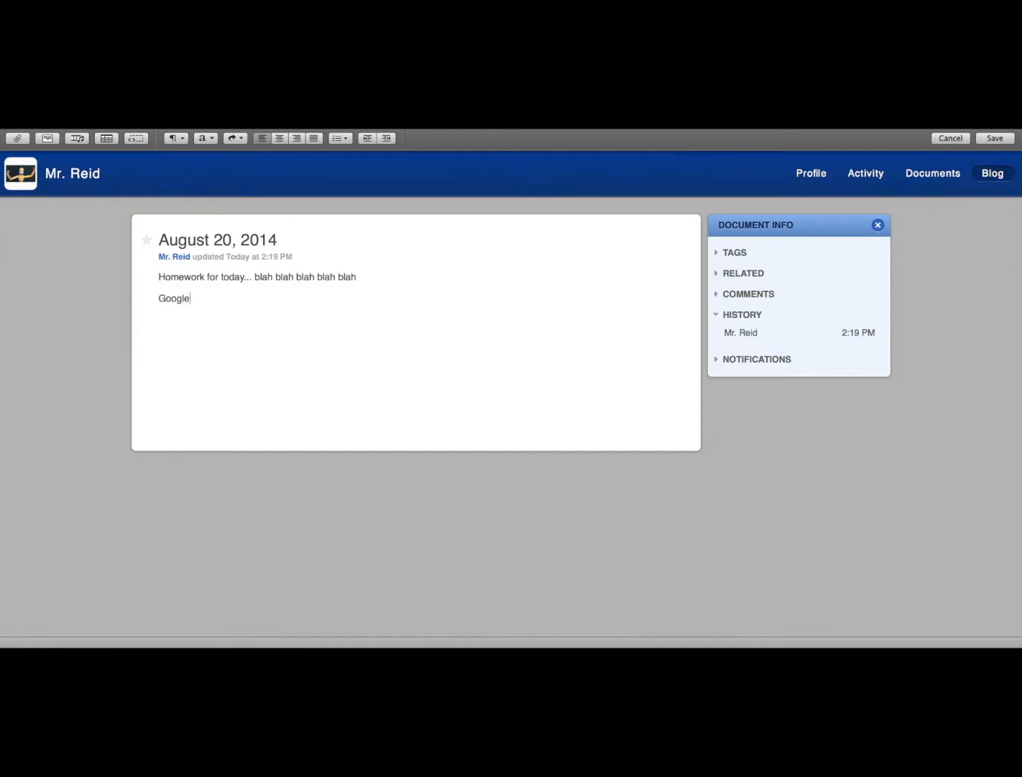
left_click_drag(218, 307, 156, 299)
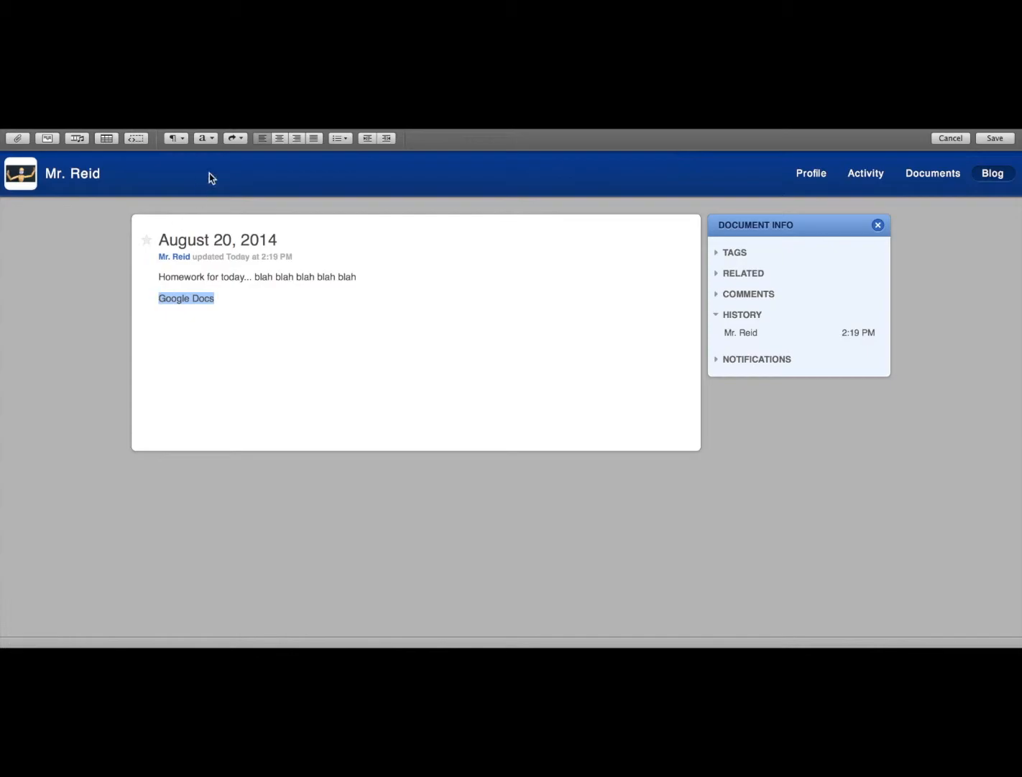
left_click(235, 139)
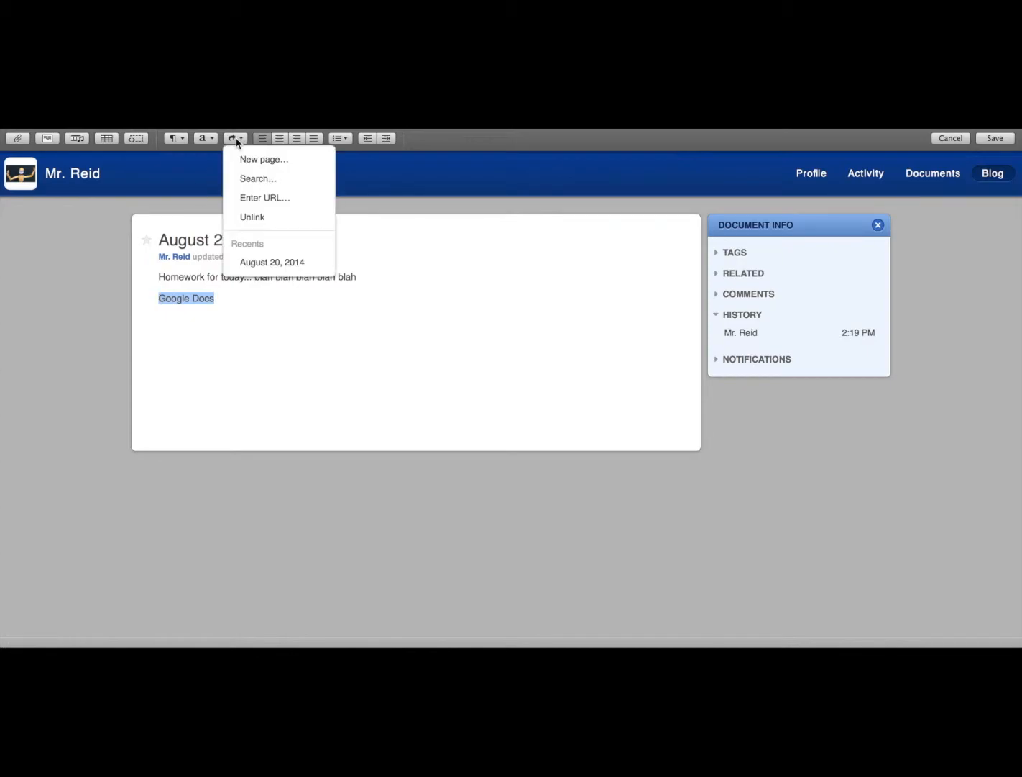
left_click(268, 198)
type("http://drive.google.com")
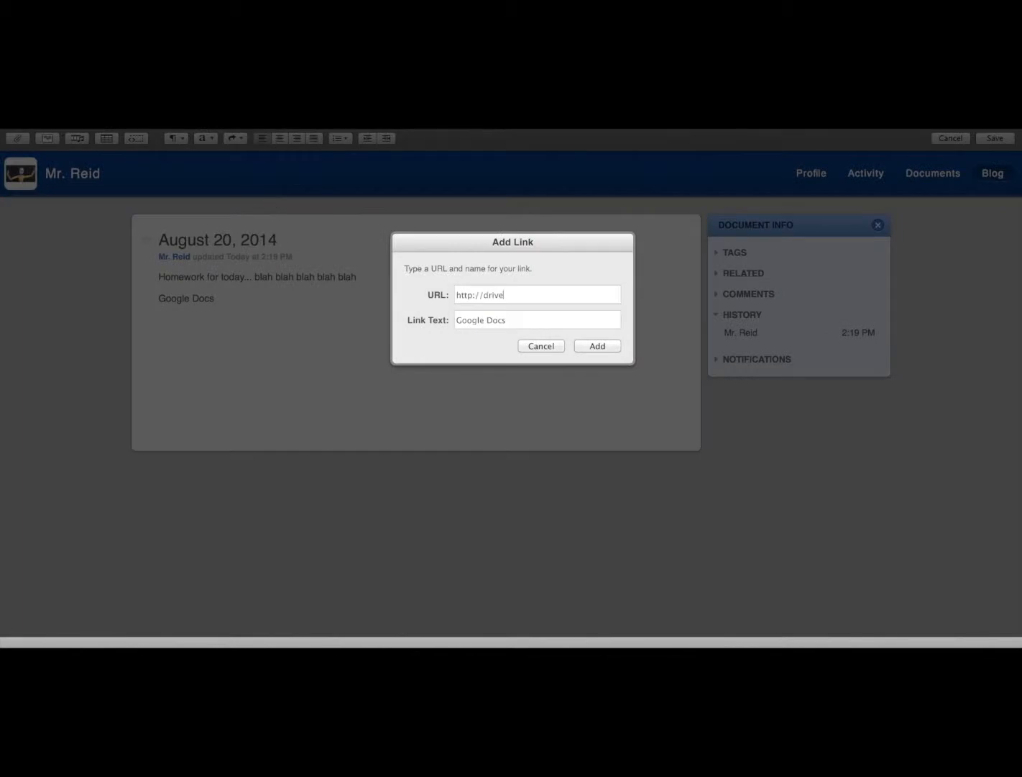
left_click(606, 346)
Add a new line reading "Handouts from class:" below the link
left_click(329, 315)
key("Return")
type("Handouts from class:")
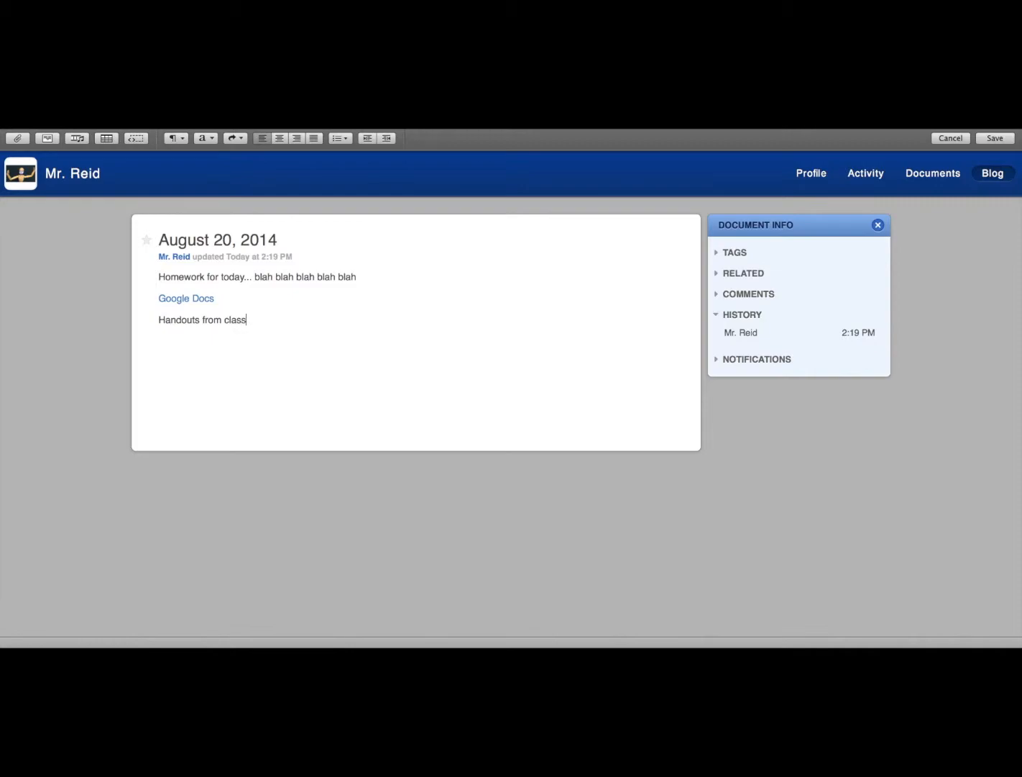
Attach the file TKAM Benchmark Excerpt 2 from the Documents folder under the handouts line and save the post
left_click(18, 138)
left_click(465, 296)
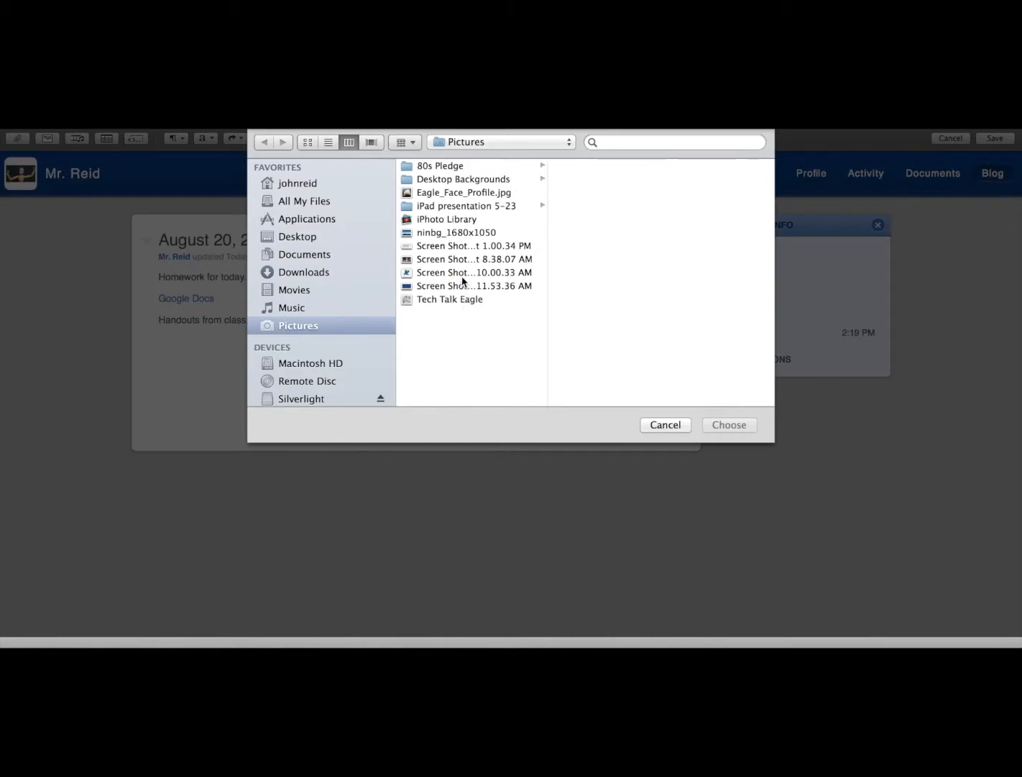
left_click(320, 256)
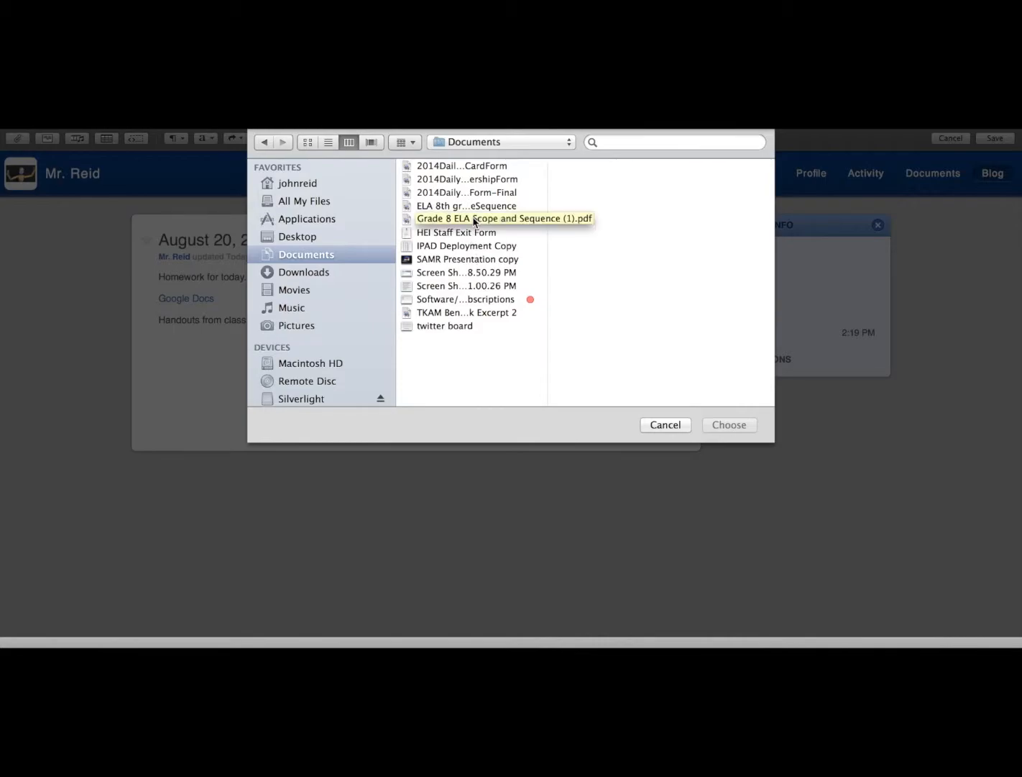
left_click(467, 273)
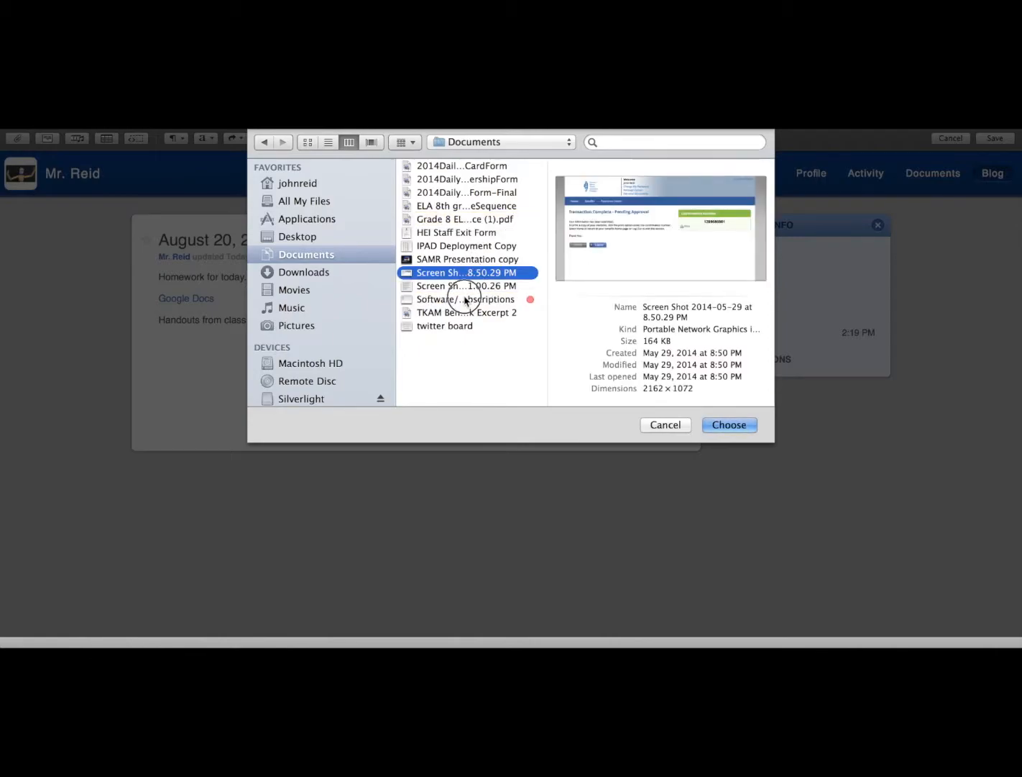
left_click(465, 299)
left_click(466, 286)
left_click(469, 313)
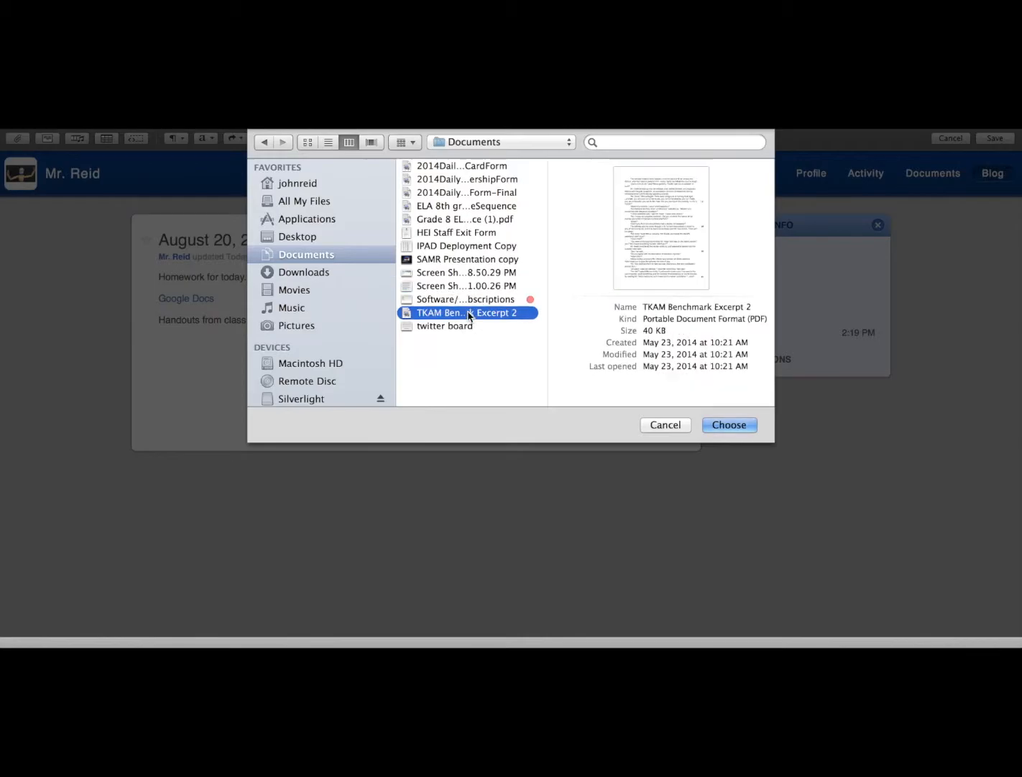
left_click(730, 426)
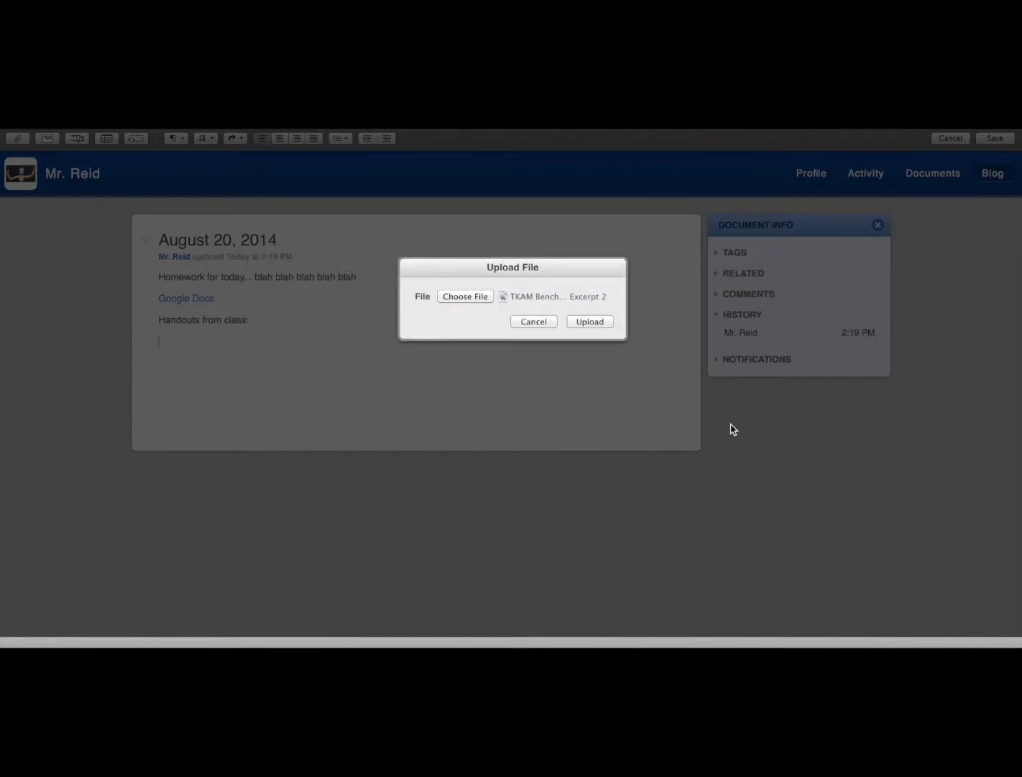
left_click(594, 323)
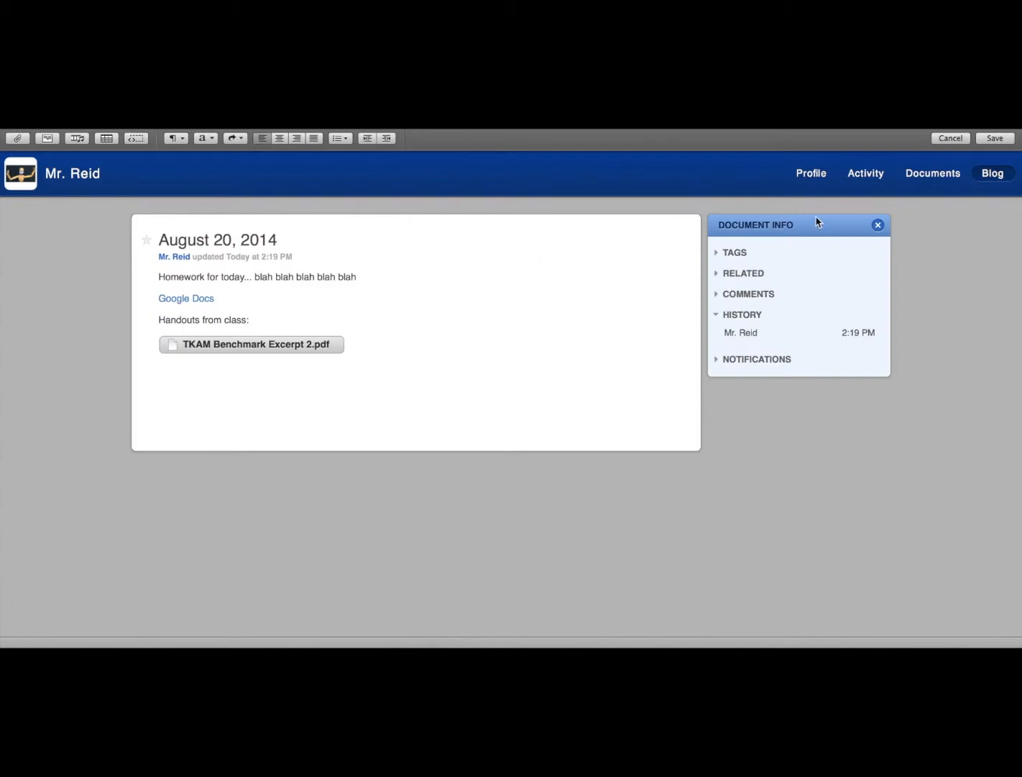
left_click(993, 141)
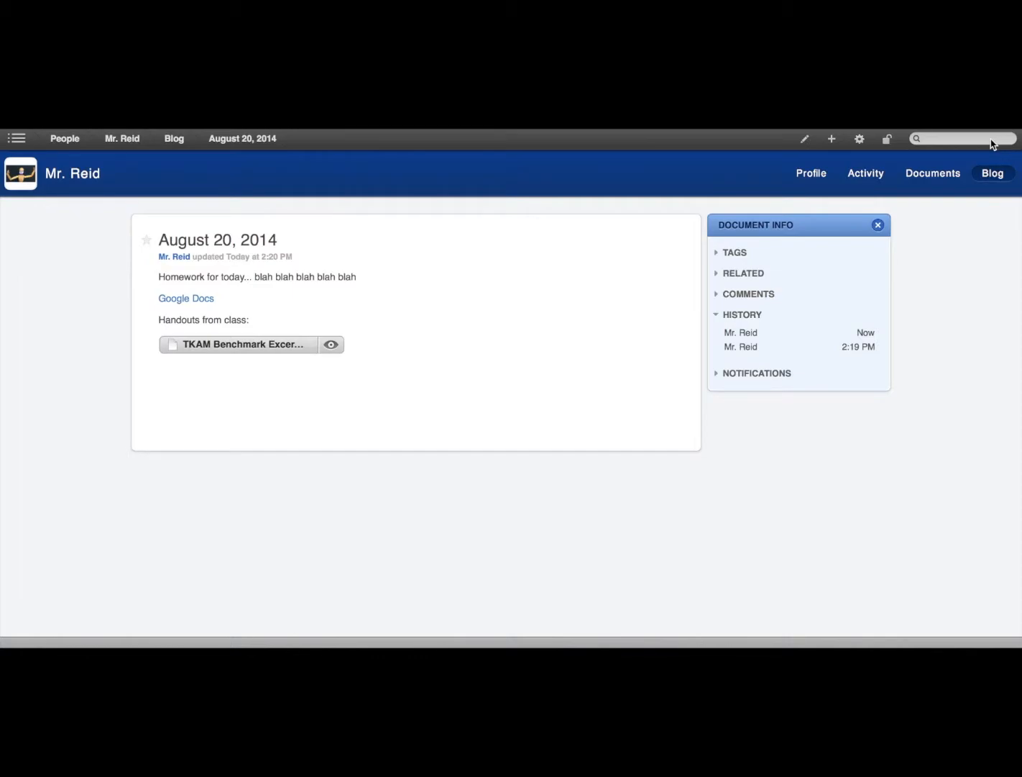
Return to the blog overview and create another blog post titled "August 22, 2014"
left_click(174, 141)
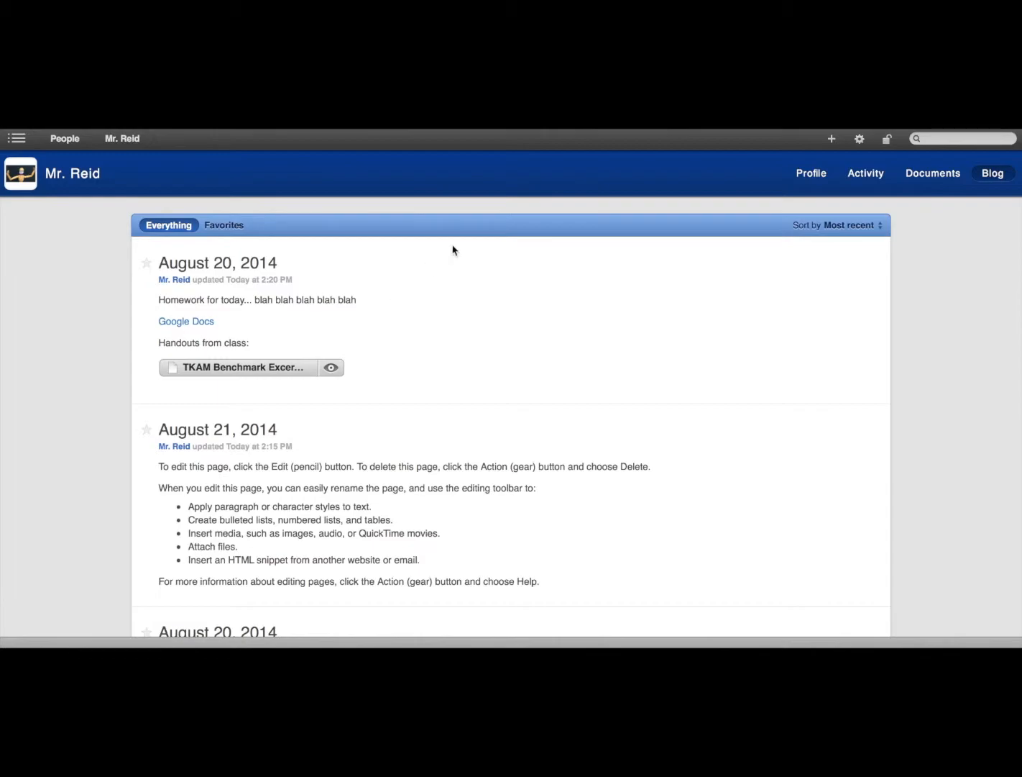
left_click(832, 140)
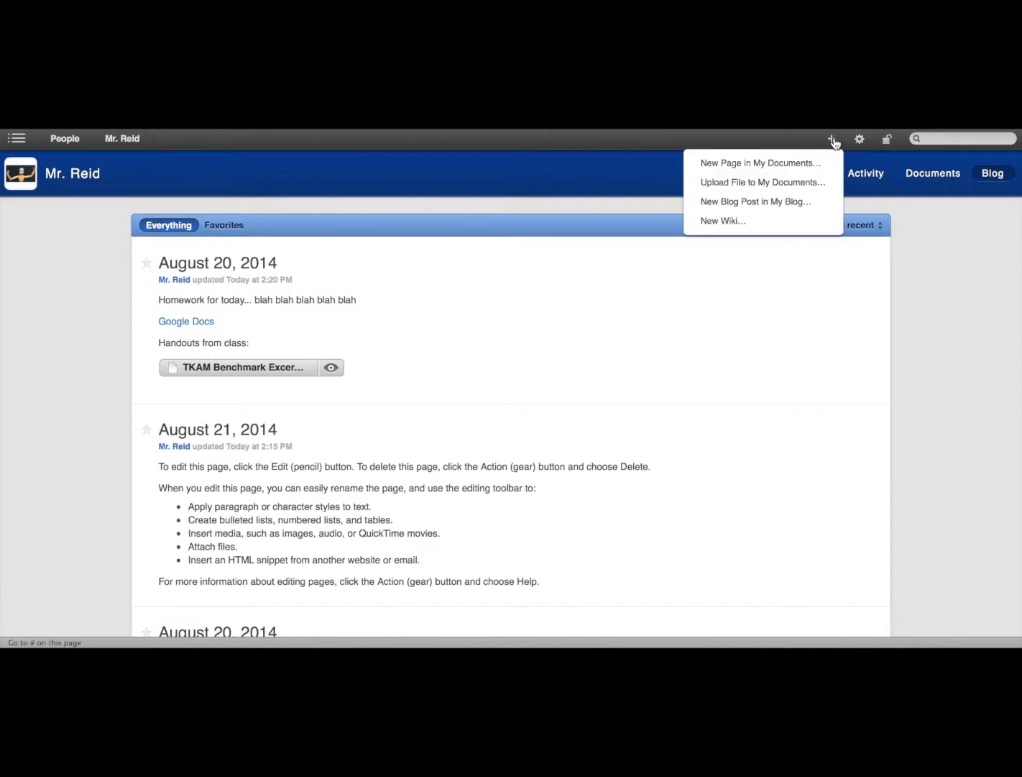
left_click(802, 204)
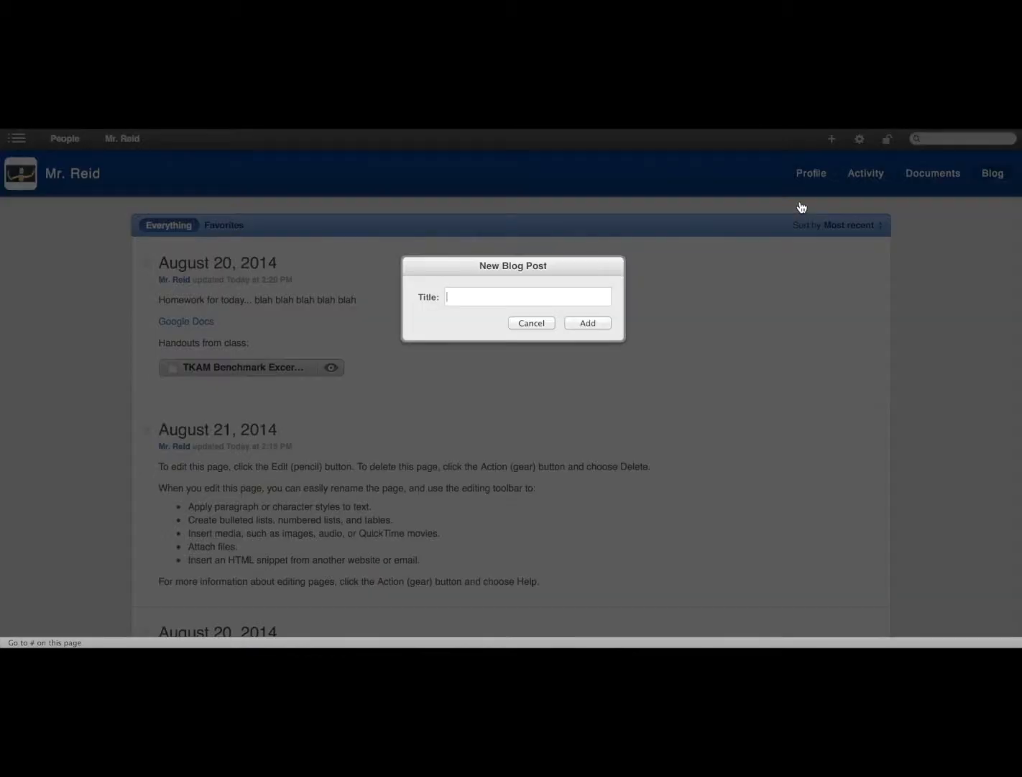
type("August 22, 2014")
left_click(589, 323)
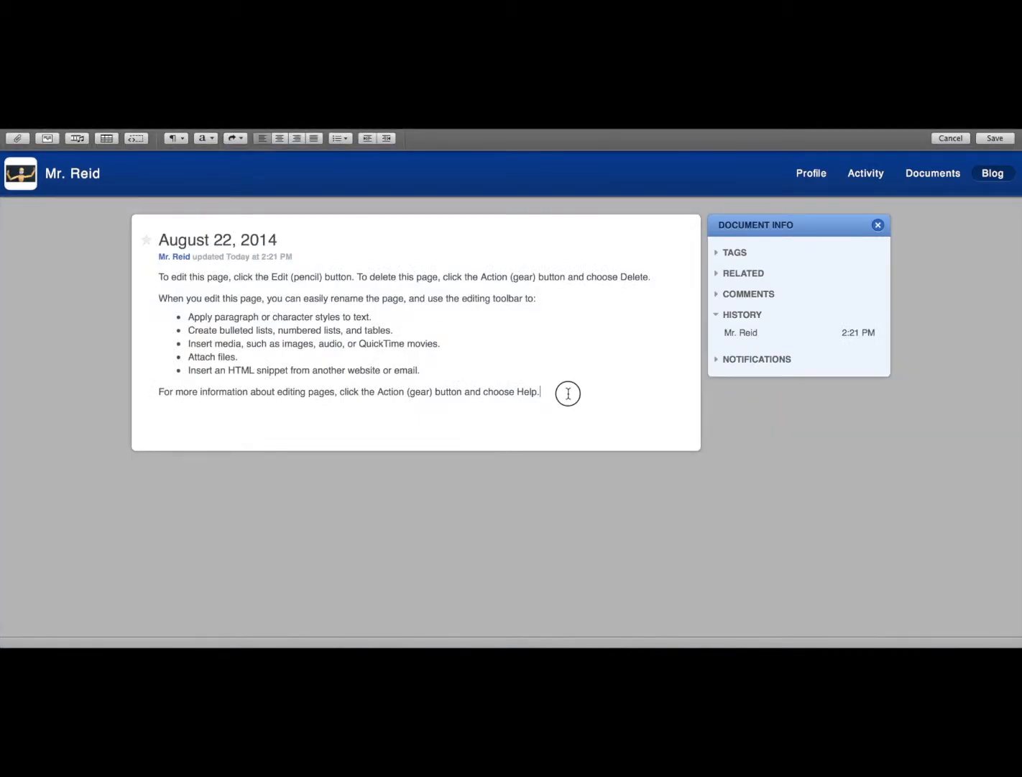
Replace the placeholder text of the August 22 post with "New entry, blah blah blah..." and save the post
left_click_drag(564, 393, 127, 280)
type("New ent")
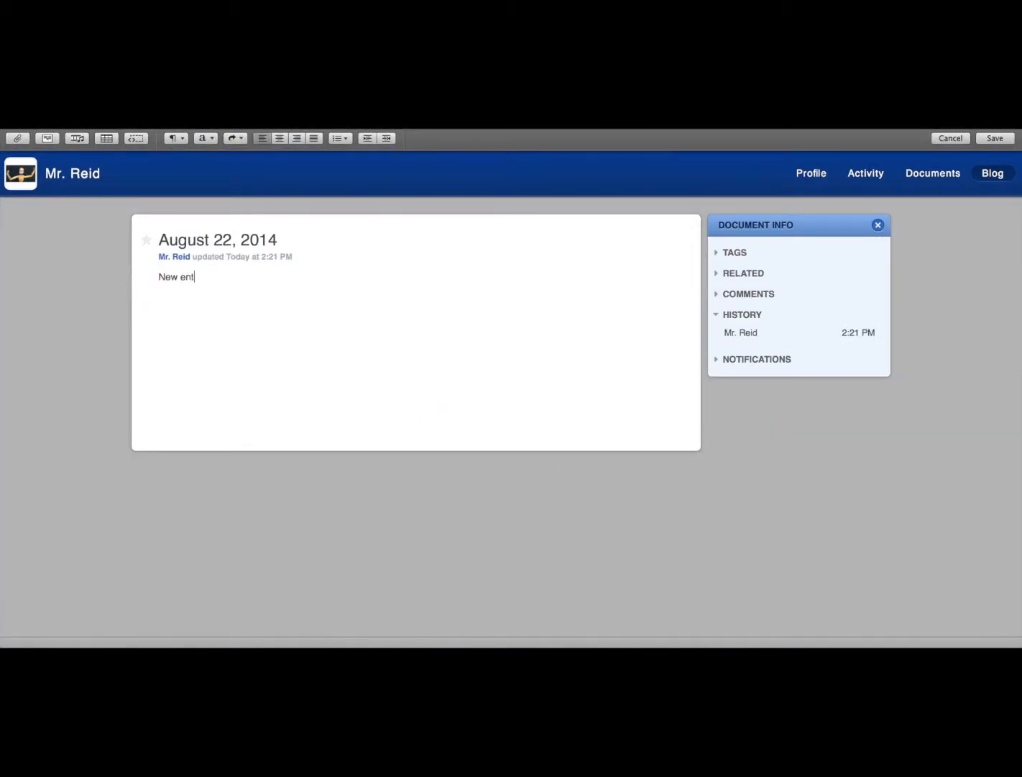
type("ry, blah blah blah...")
left_click(991, 139)
Look over the blog's post list, the profile page and the documents list
left_click(990, 177)
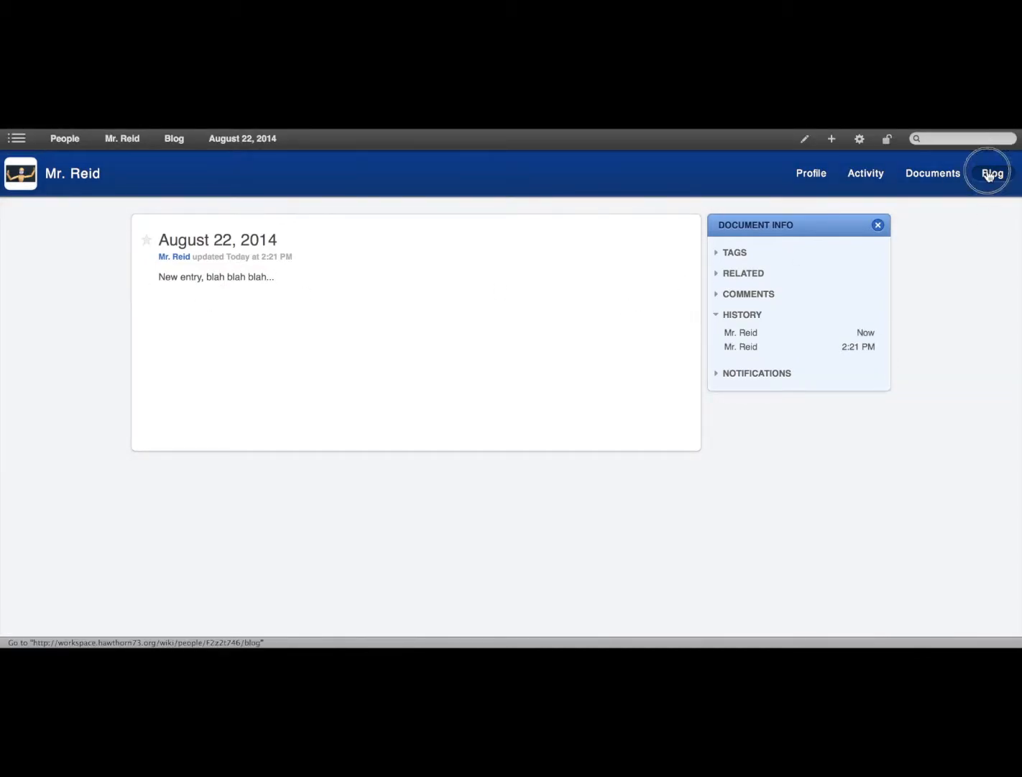
scroll(626, 305, "down", 3)
scroll(627, 311, "up", 3)
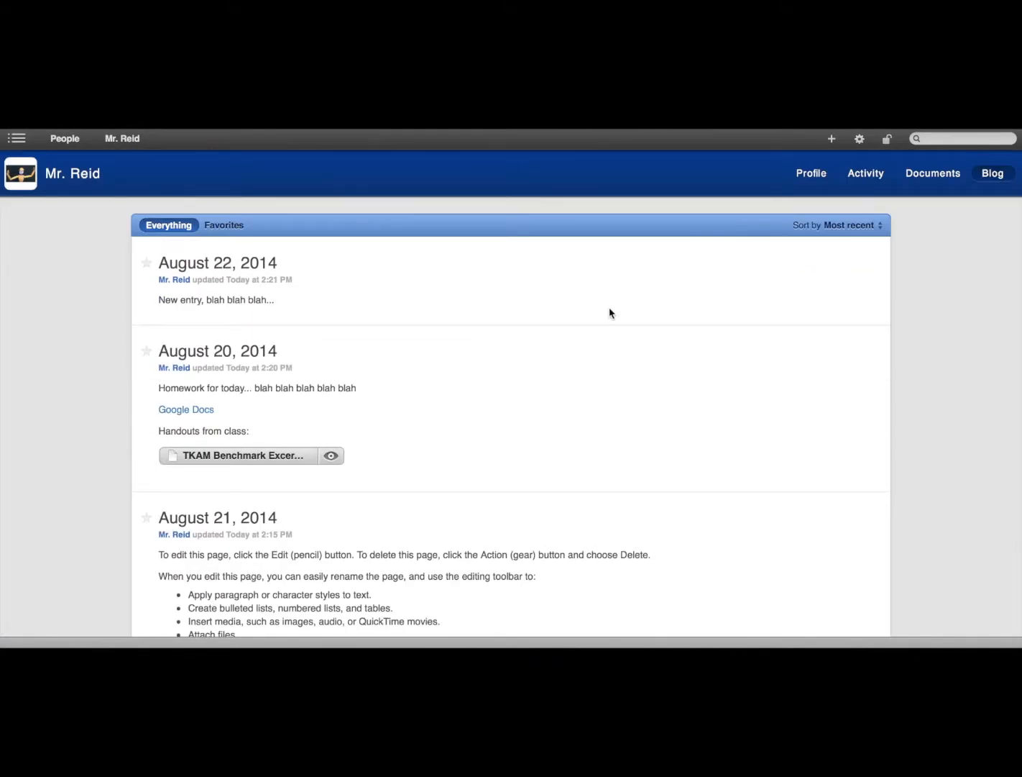
left_click(813, 175)
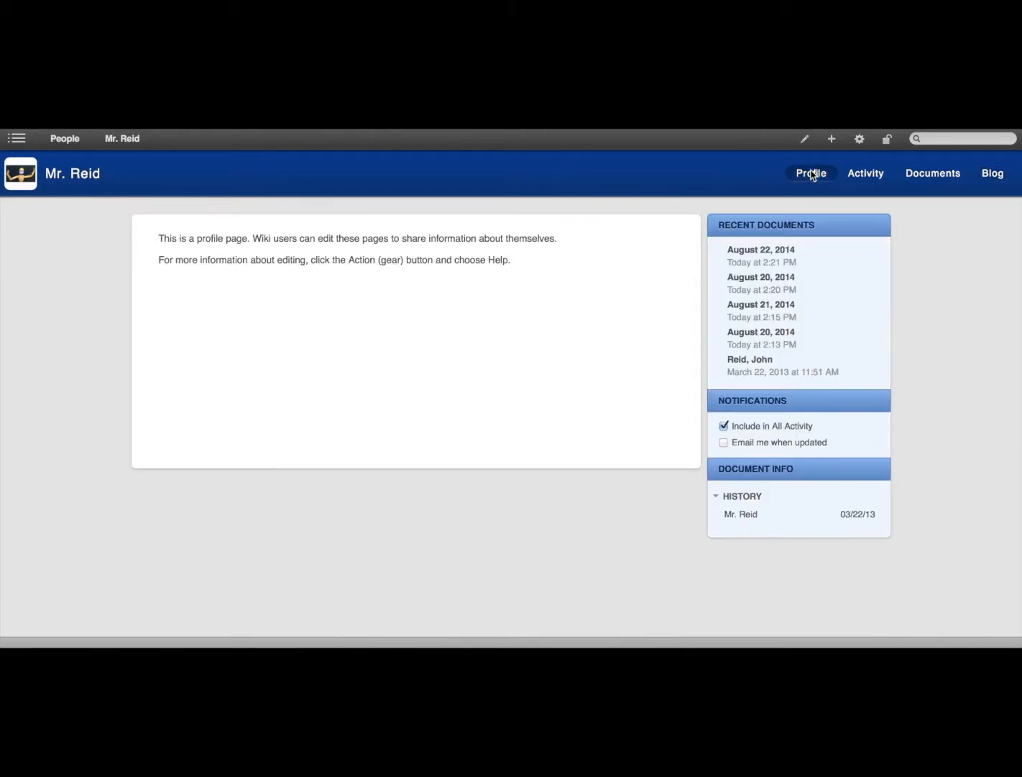
left_click(937, 178)
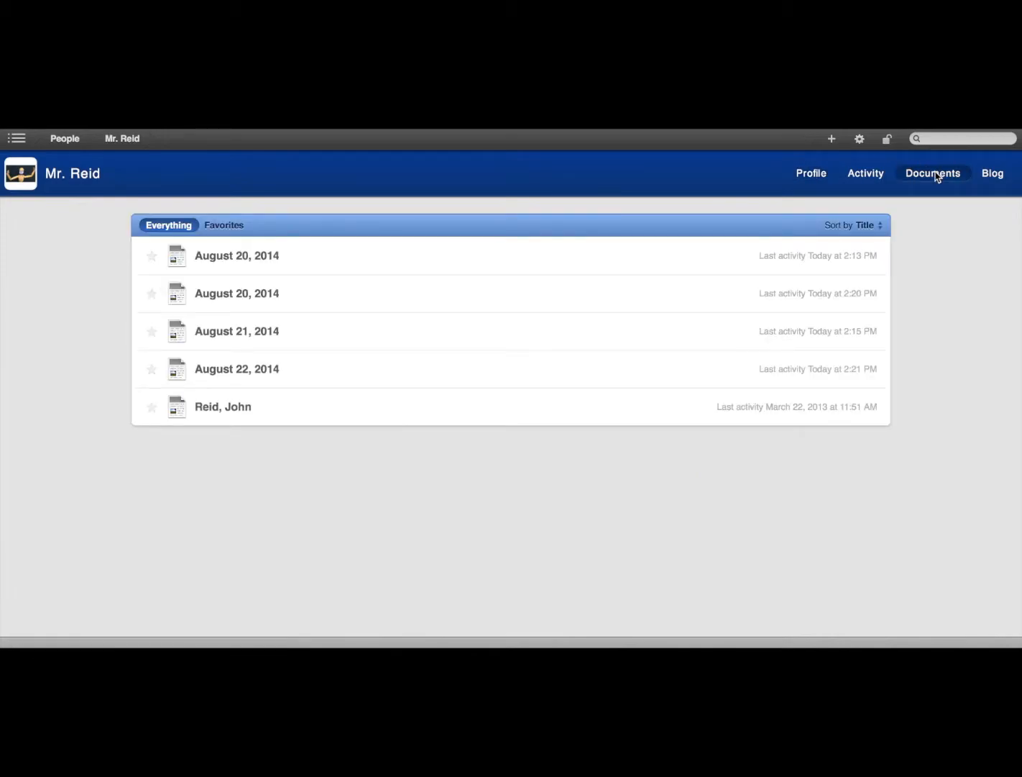
Upload the PDF TKAM Benchmark Excerpt 2 from the computer's Documents folder to My Documents
left_click(832, 140)
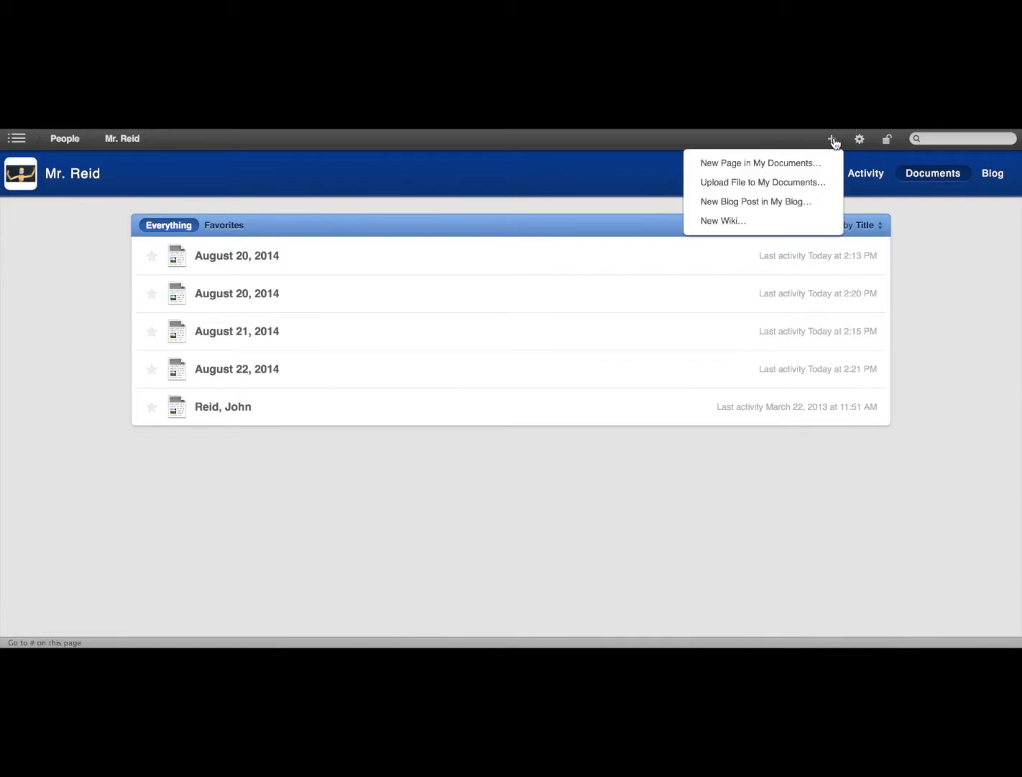
left_click(808, 184)
left_click(477, 296)
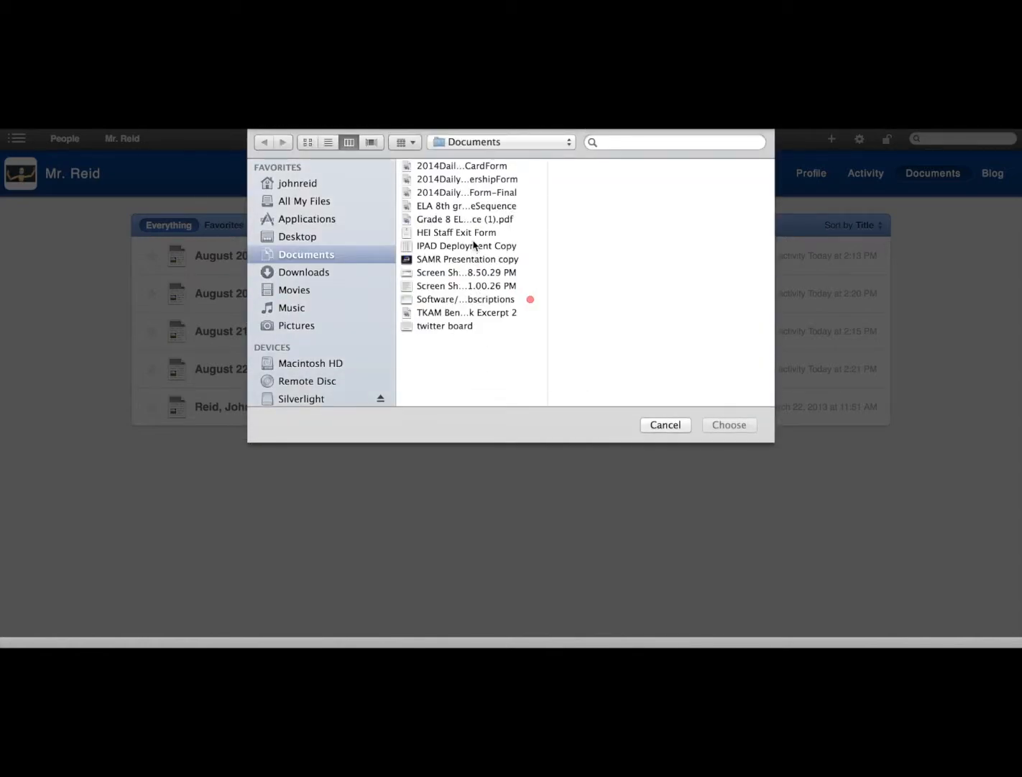
left_click(461, 326)
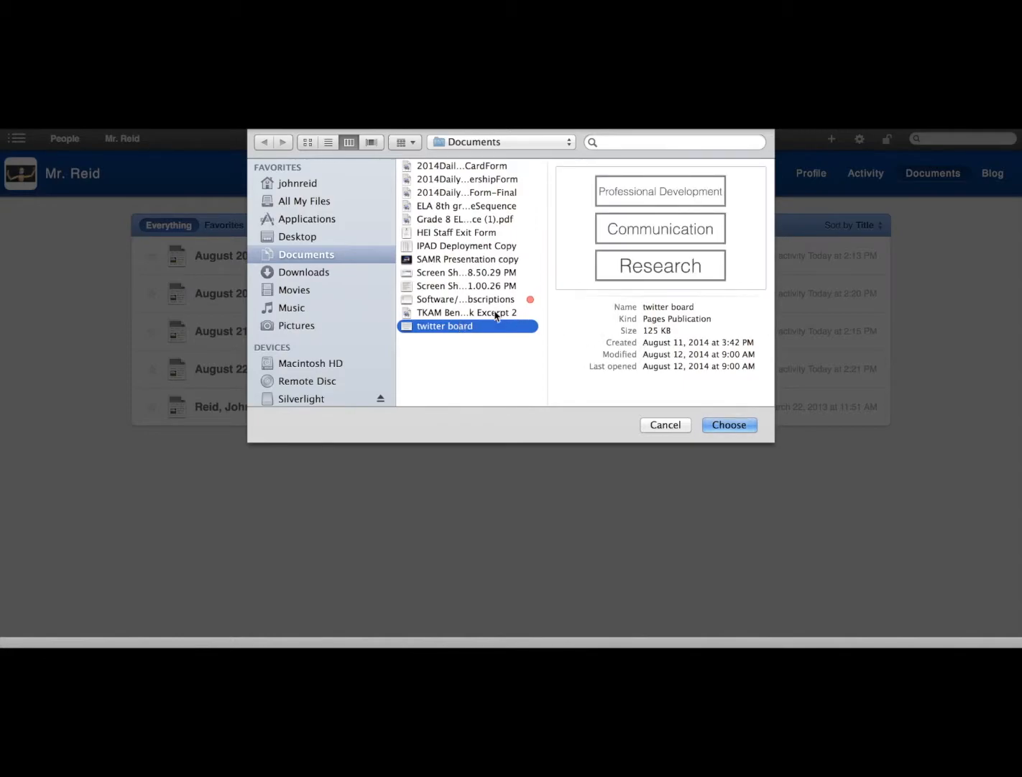
left_click(494, 314)
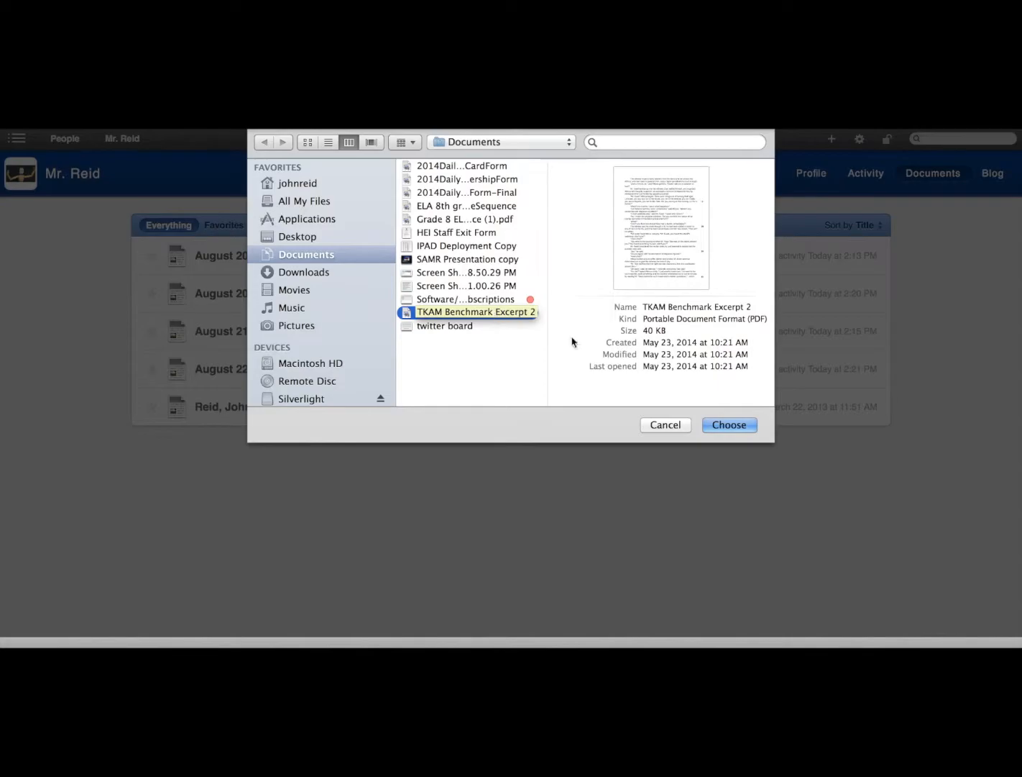
left_click(726, 425)
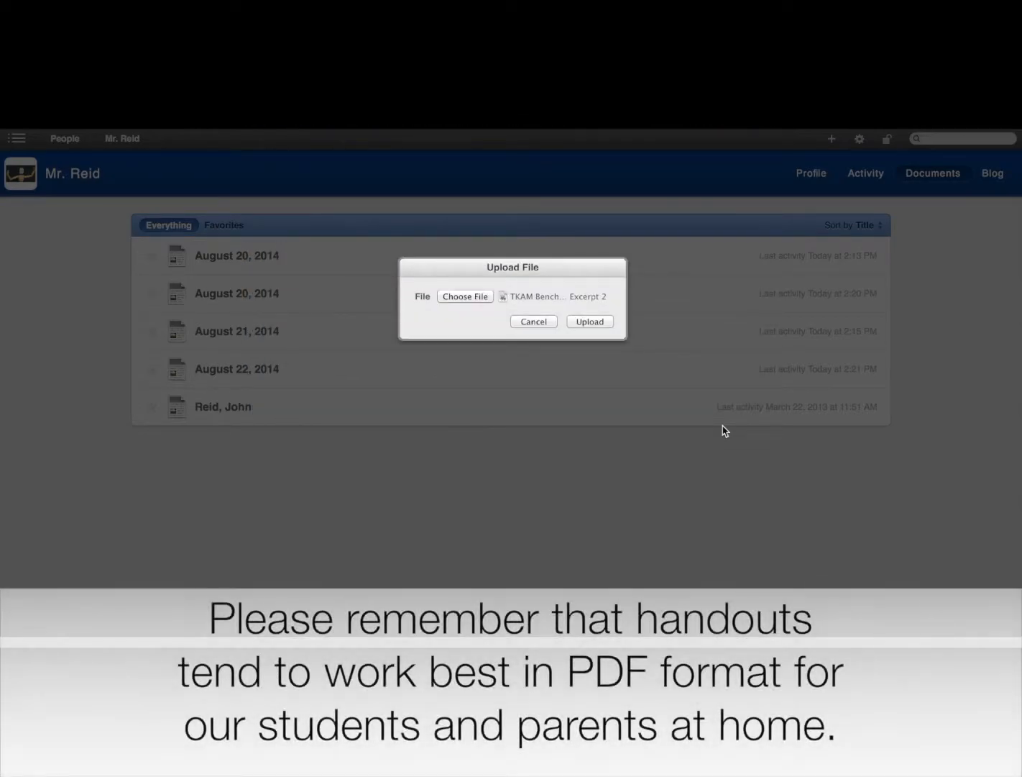
left_click(601, 325)
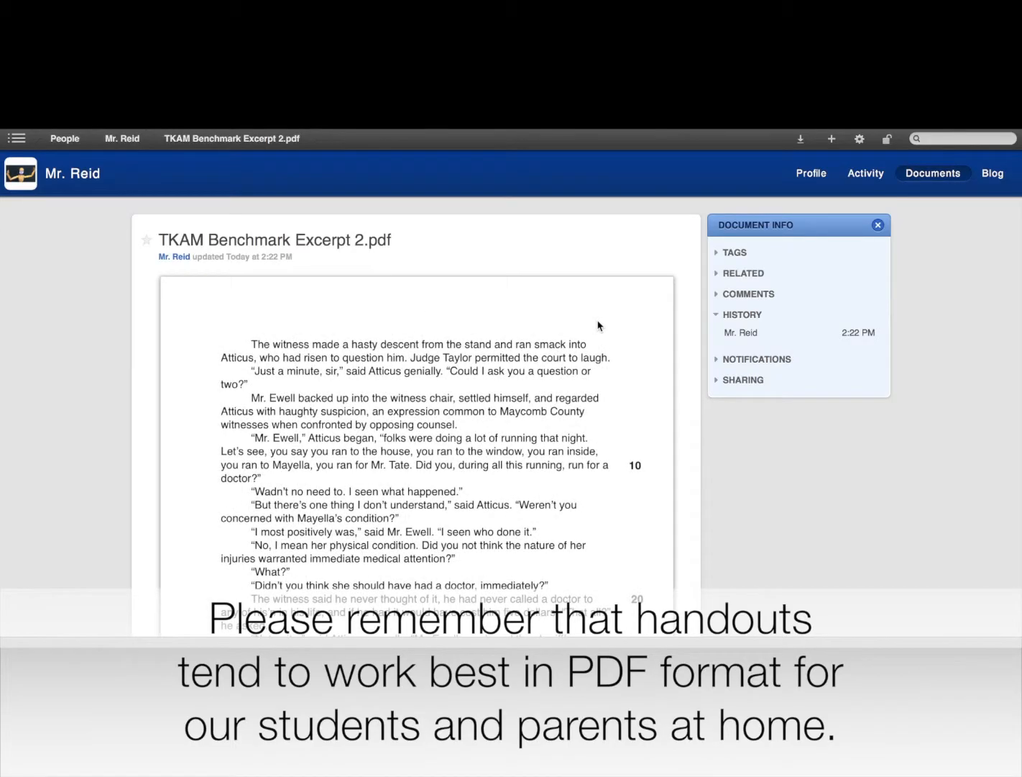
Read through the uploaded TKAM Benchmark Excerpt 2.pdf, and look over the blog's post list and the documents list
scroll(597, 326, "down", 10)
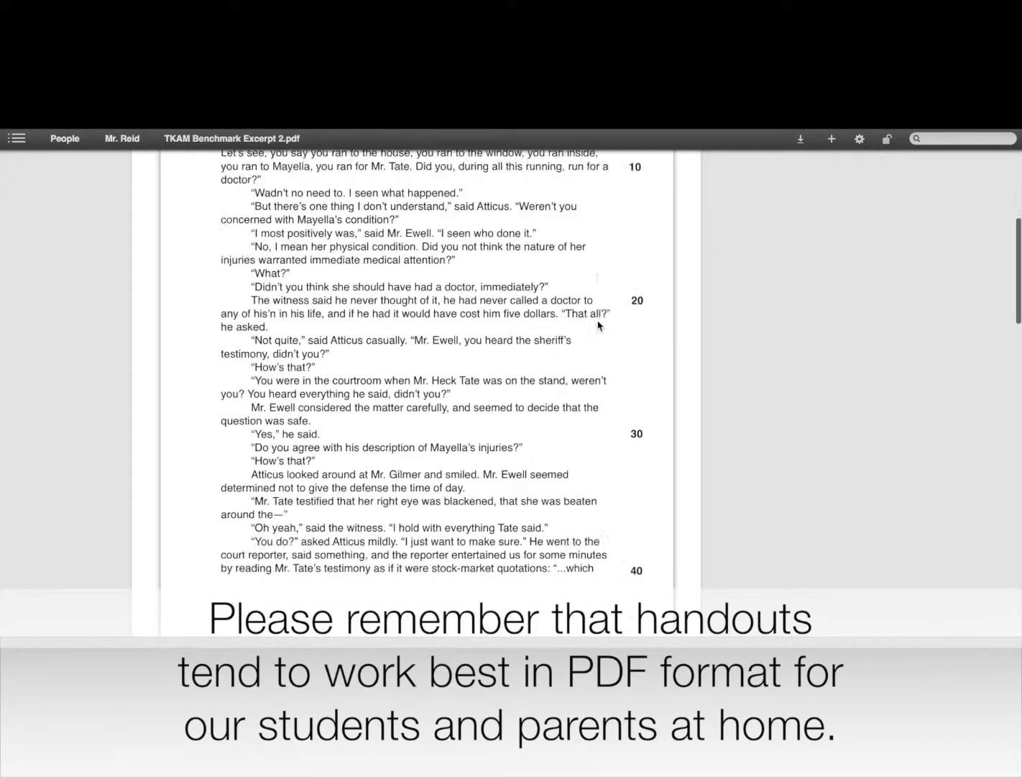
scroll(597, 326, "down", 20)
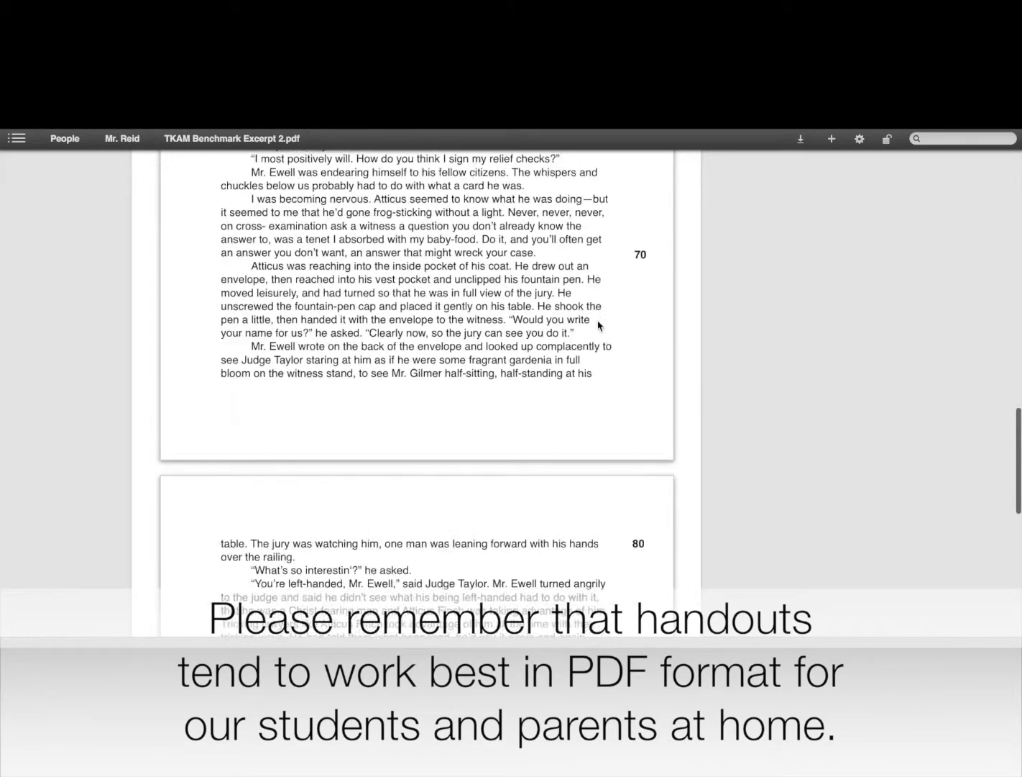
scroll(597, 326, "down", 5)
scroll(597, 326, "up", 20)
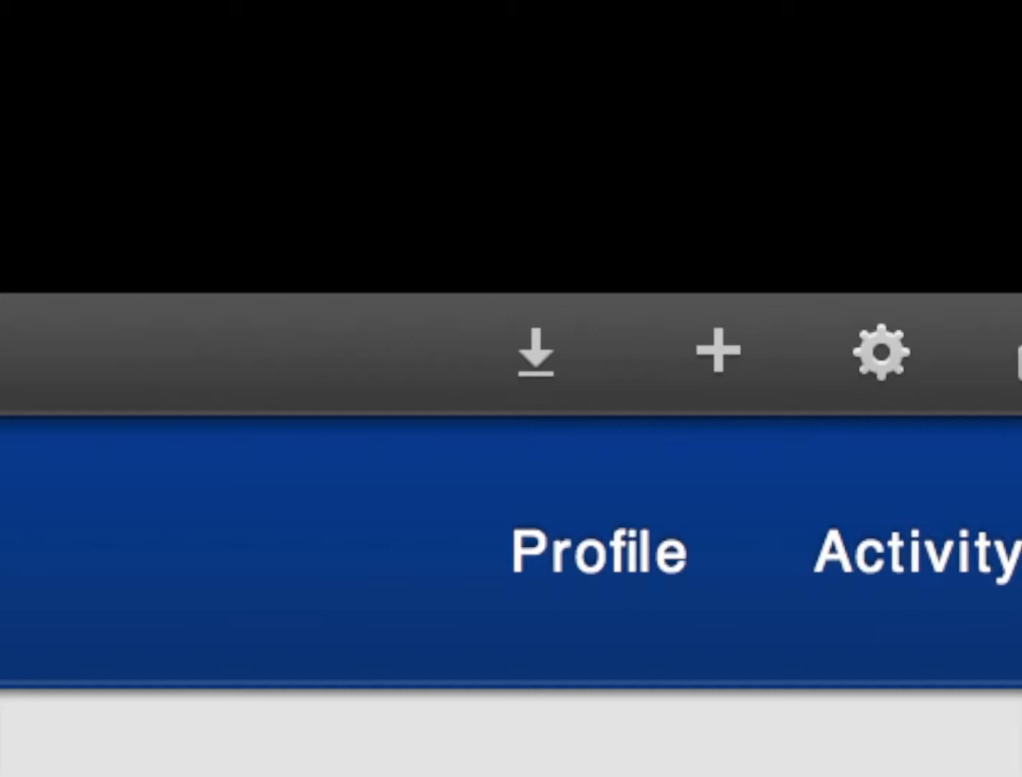
left_click(993, 177)
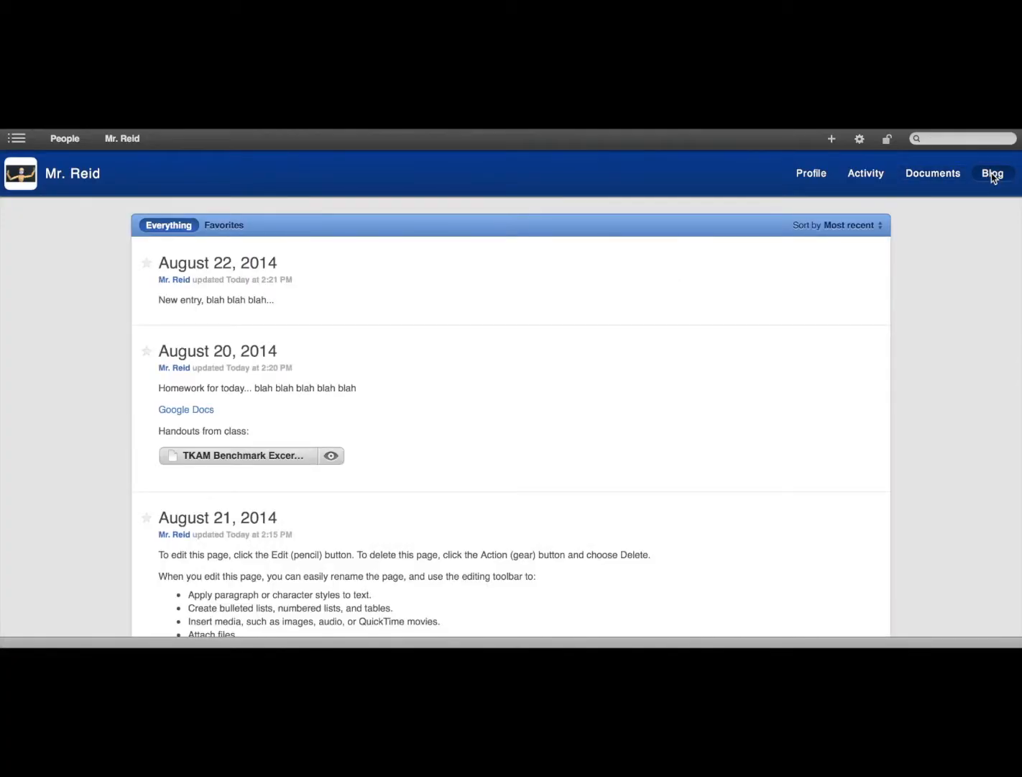
left_click(918, 179)
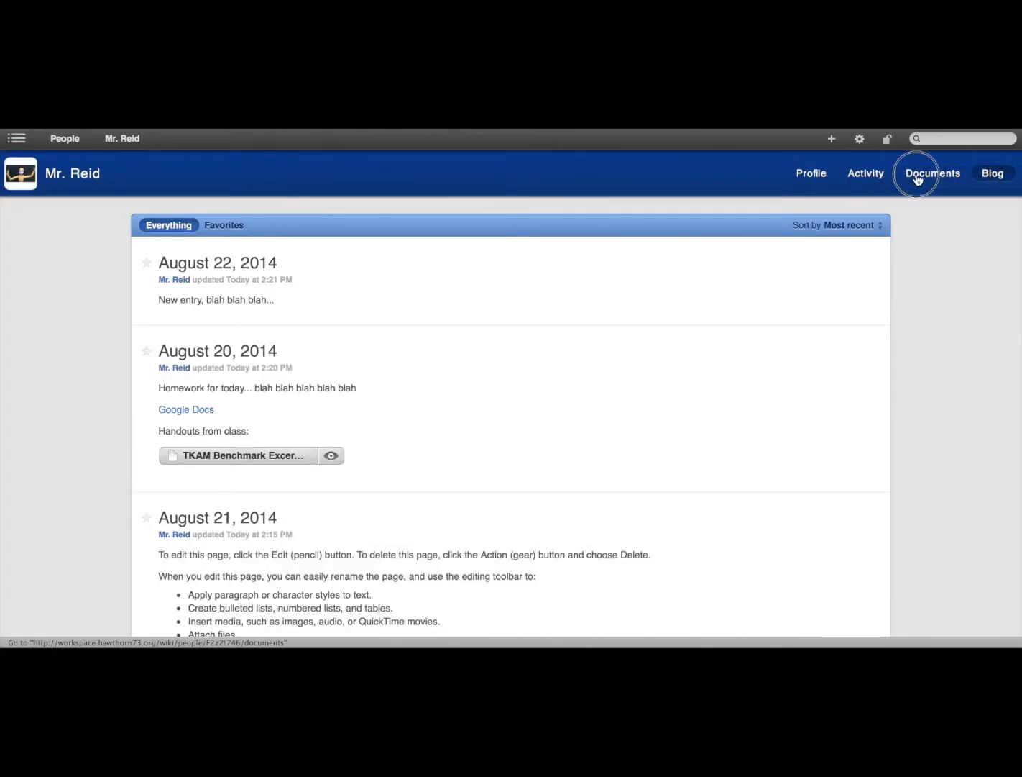
left_click(993, 177)
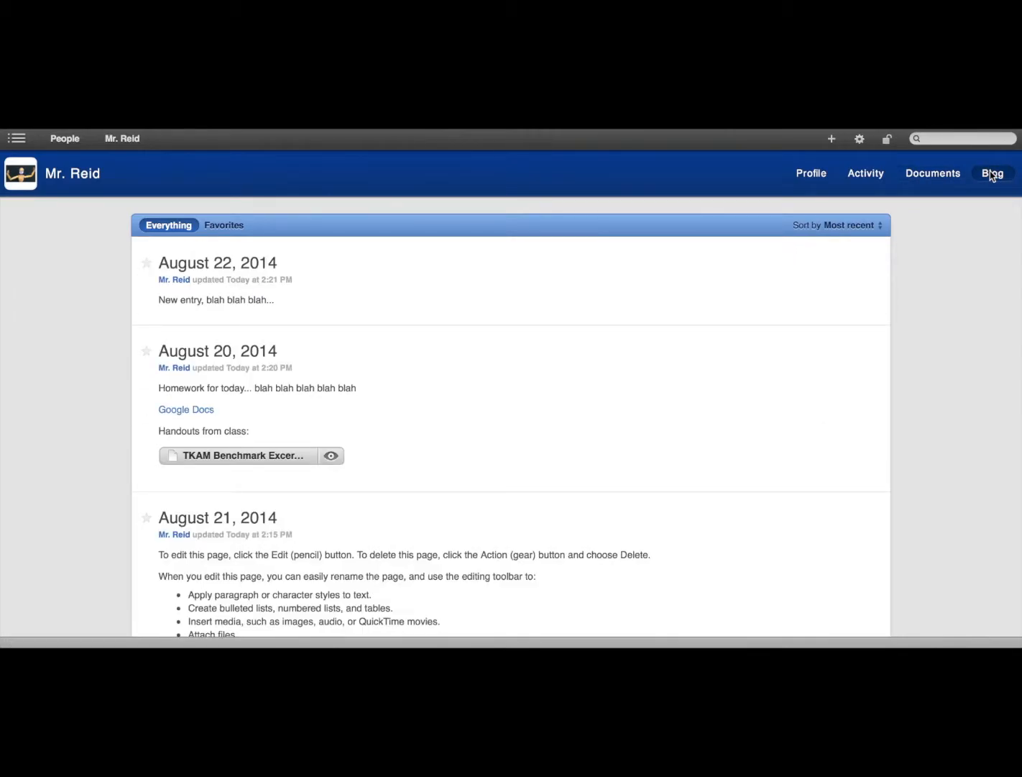